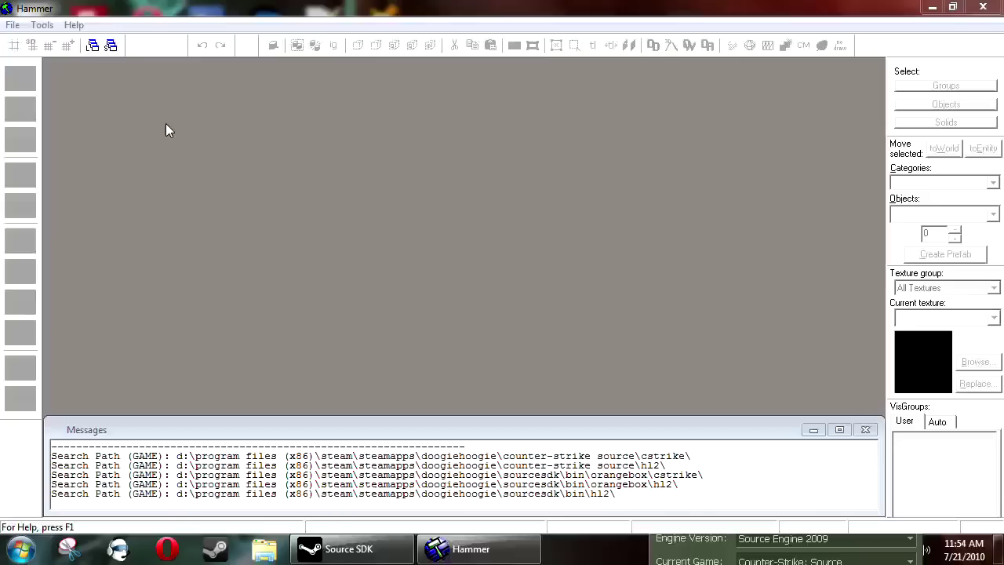
Open the recent map Tut42Lights.vmf and look around its room in the 3D camera view.
click(12, 25)
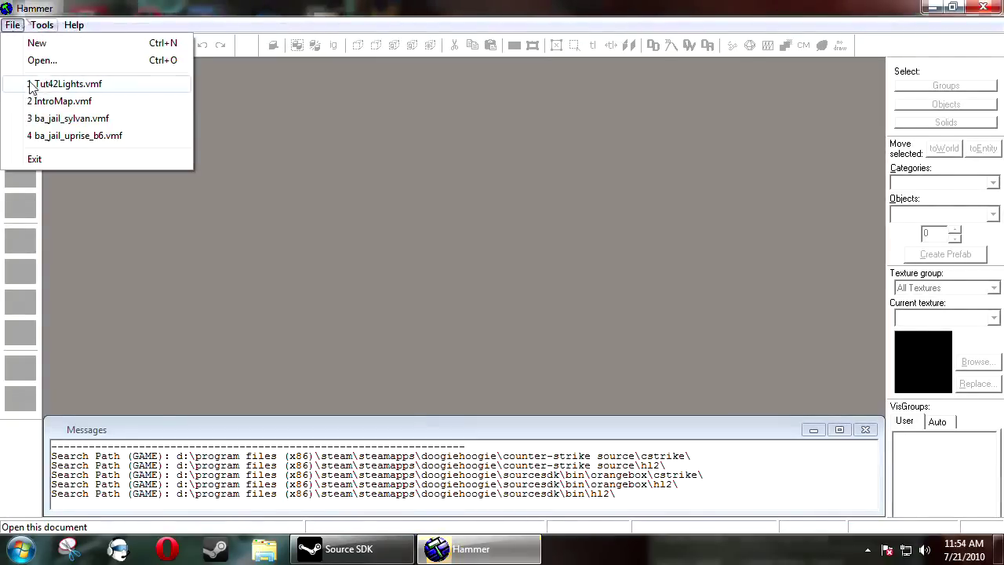
click(52, 88)
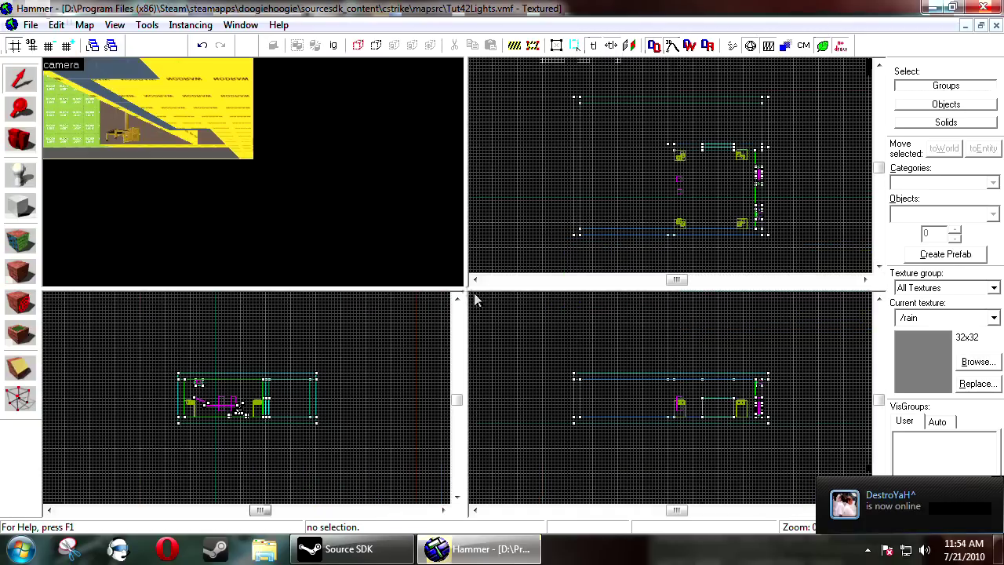
key(z)
key(w)
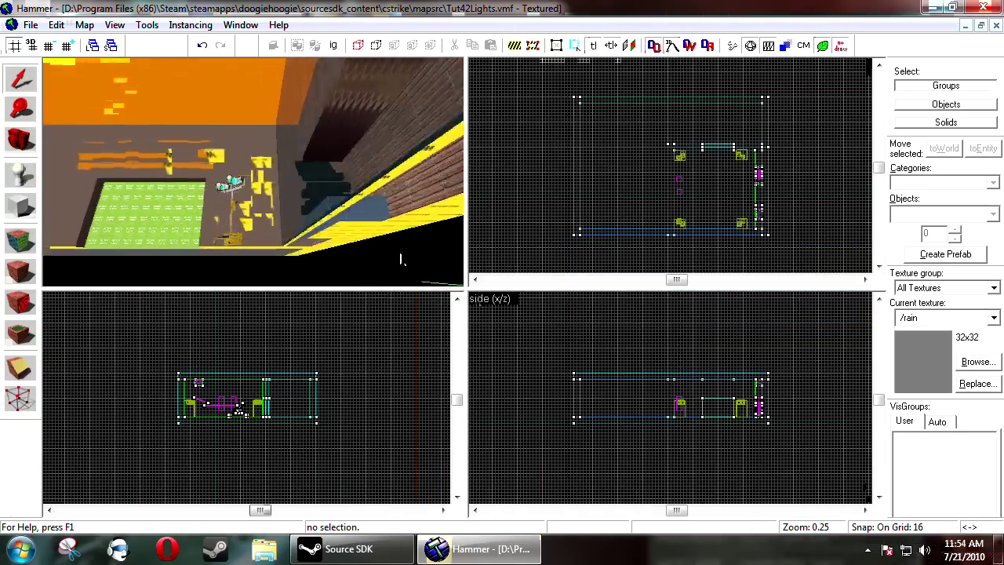
key(w)
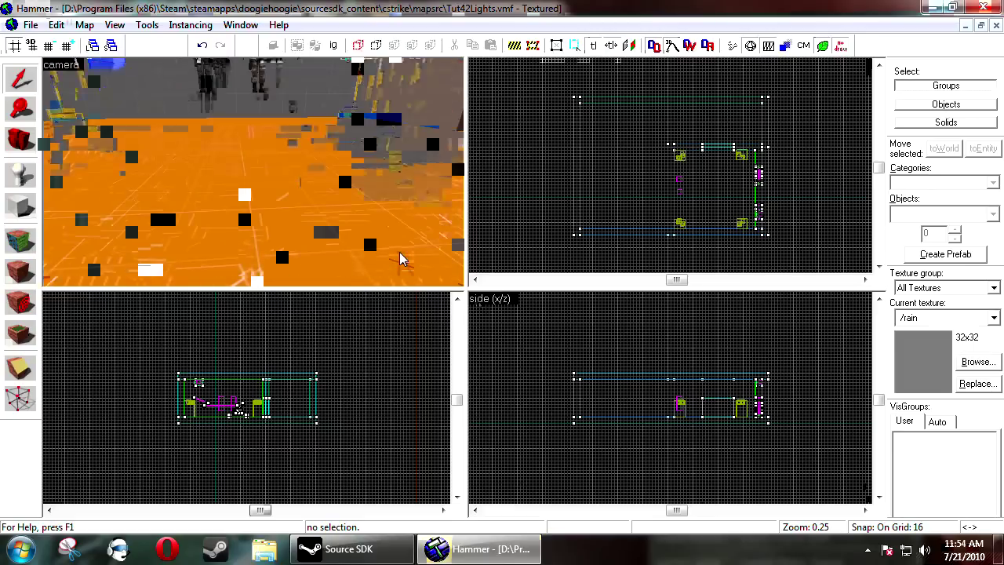
key(s)
key(w)
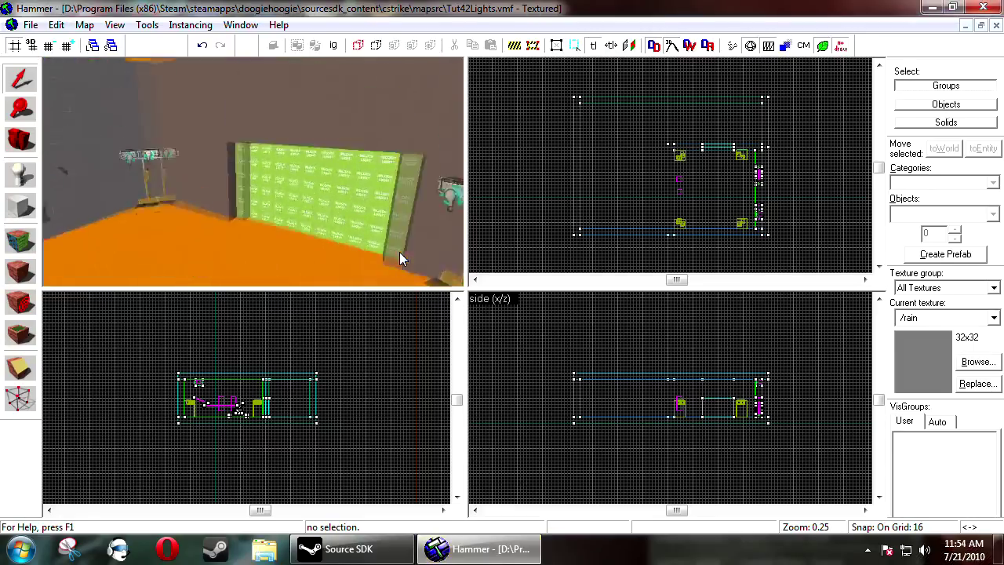
key(w)
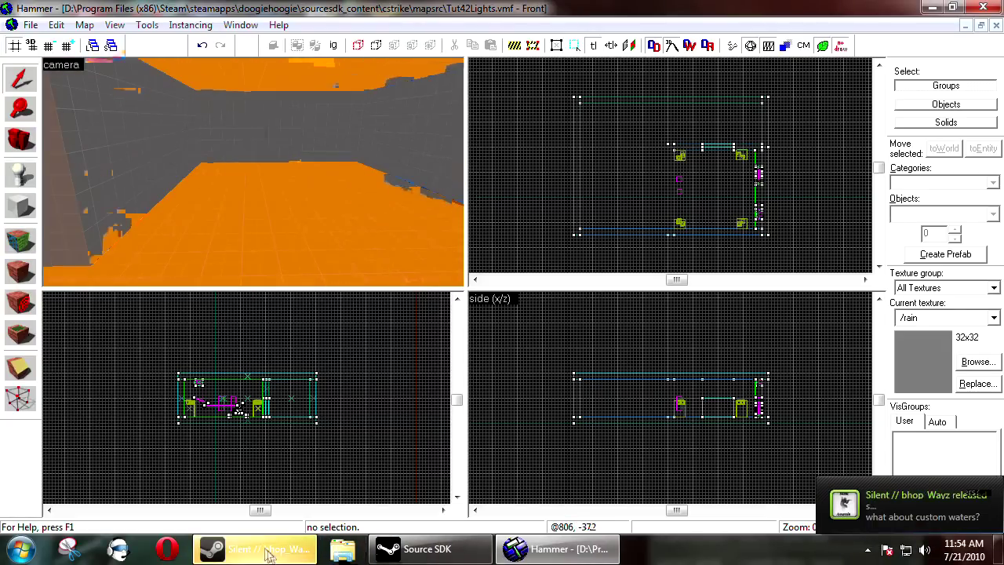
right_click(255, 549)
click(223, 296)
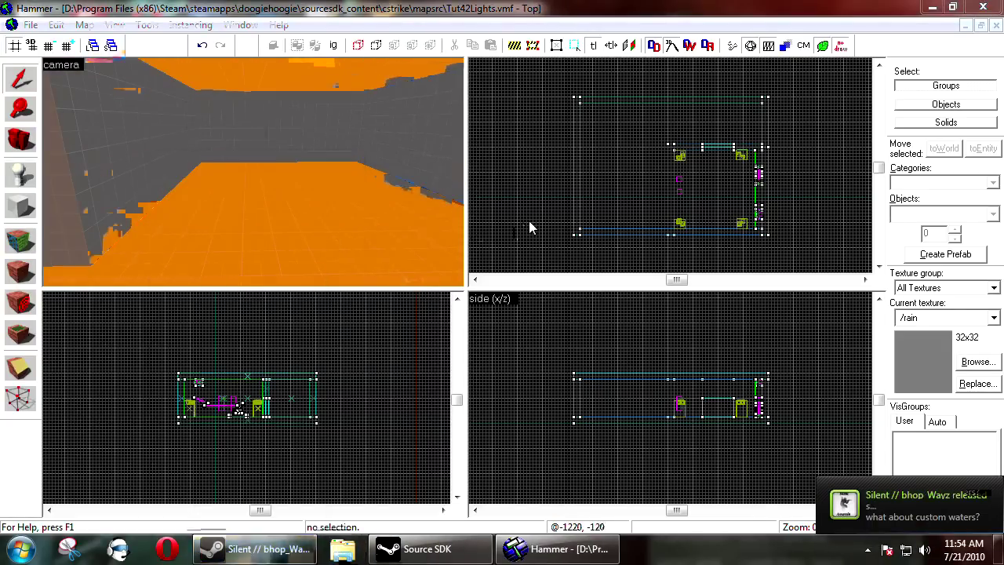
click(291, 217)
key(d)
key(a)
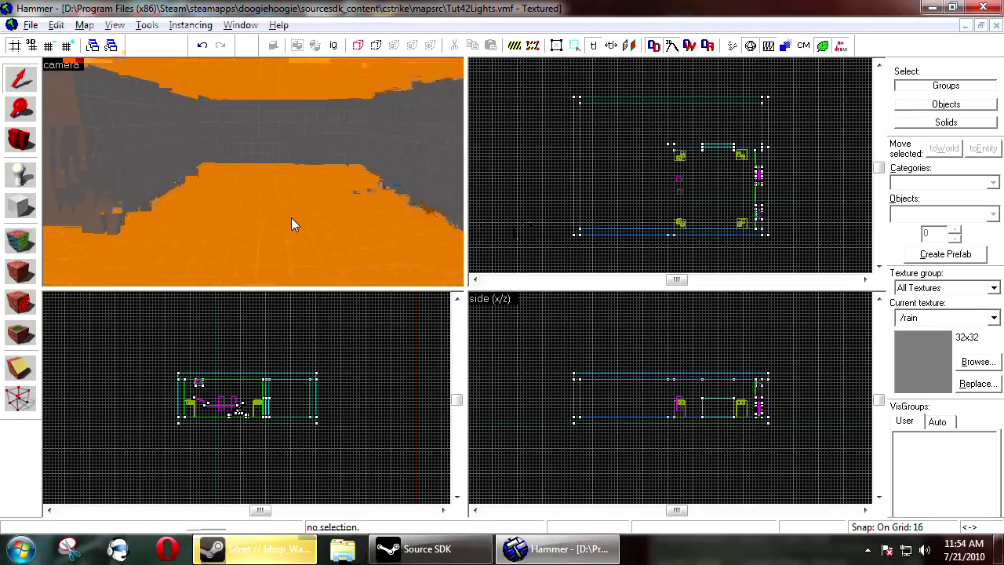
click(313, 213)
key(Up)
click(523, 190)
key(z)
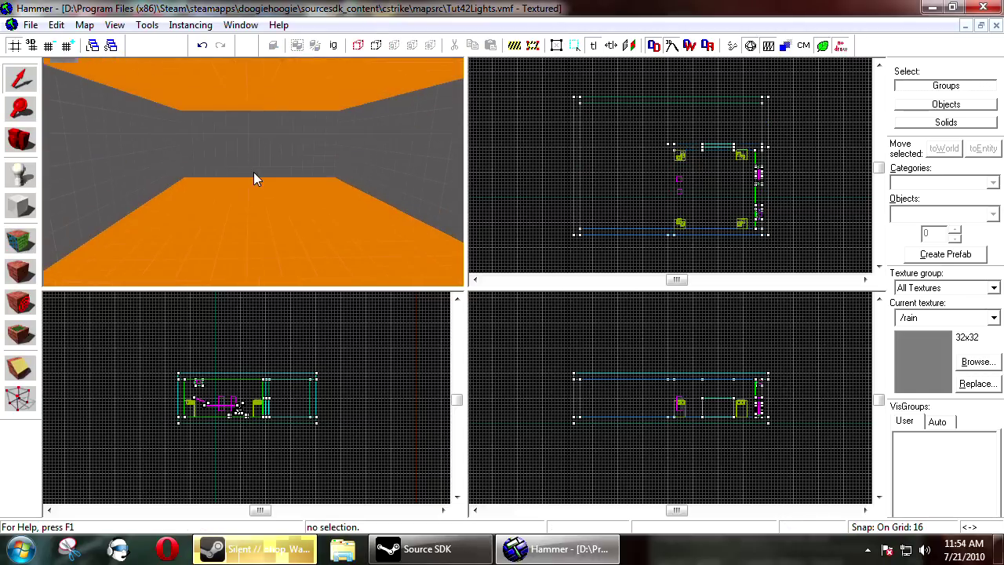
Open the cstrike folder inside counter-strike source in a file explorer window and enlarge the window to show more files.
right_click(343, 550)
click(321, 184)
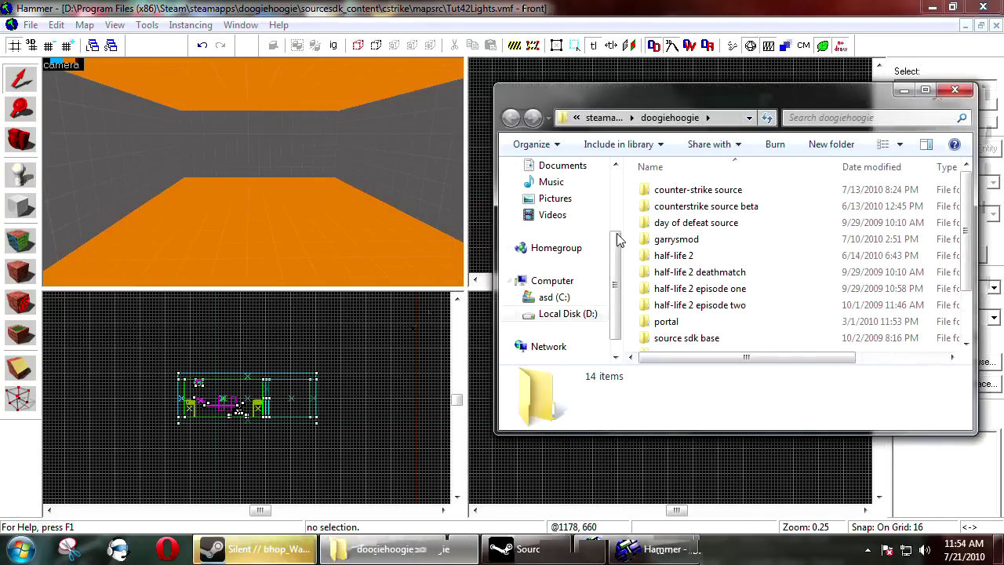
drag(720, 101, 420, 91)
double_click(432, 182)
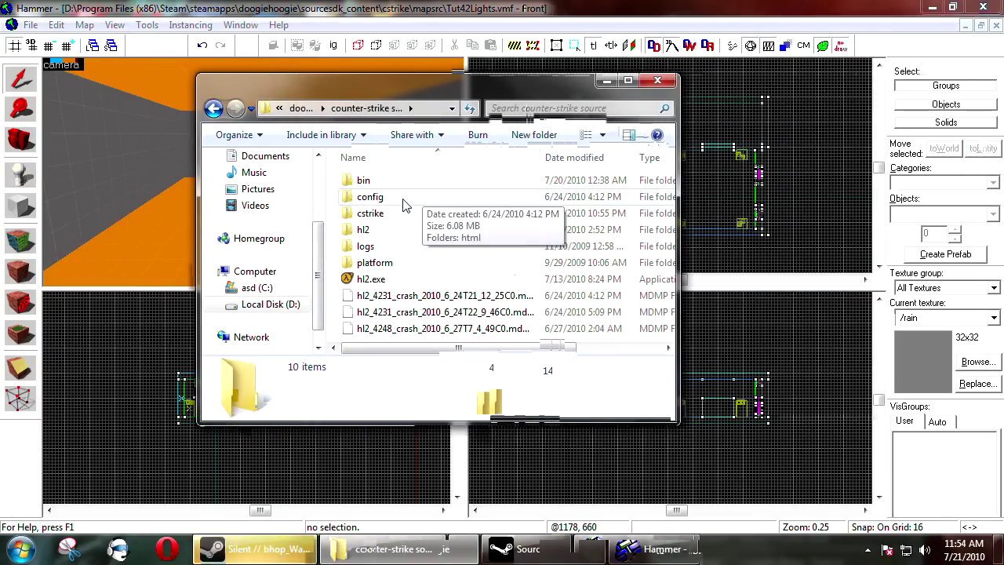
double_click(399, 217)
scroll(434, 297, down, 1)
scroll(434, 297, down, 5)
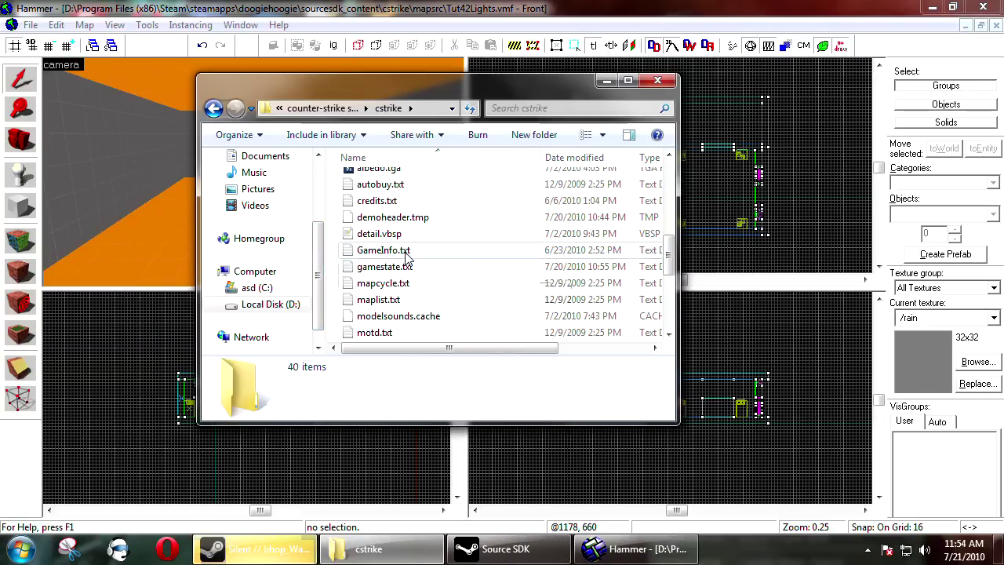
drag(677, 424, 938, 534)
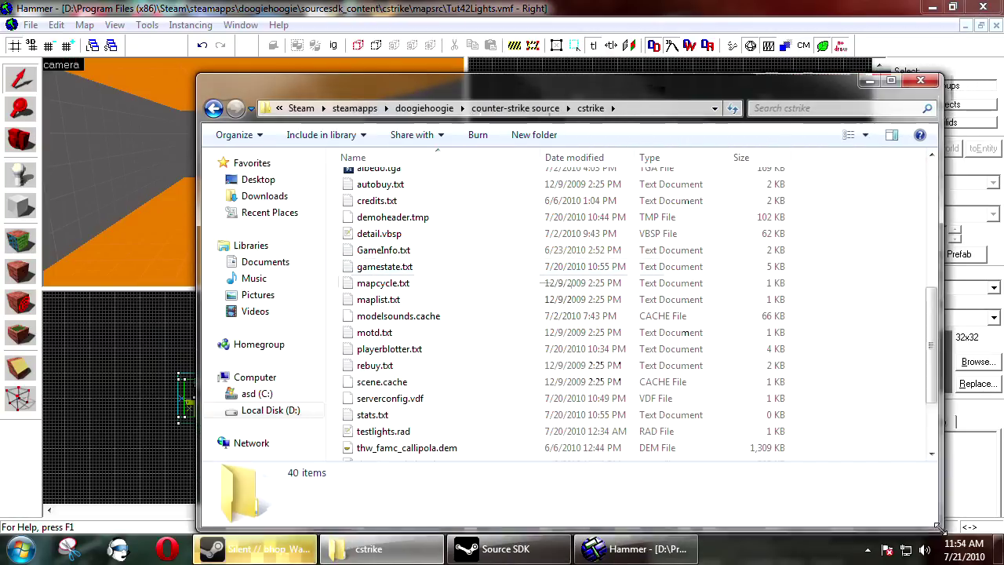
drag(618, 83, 614, 61)
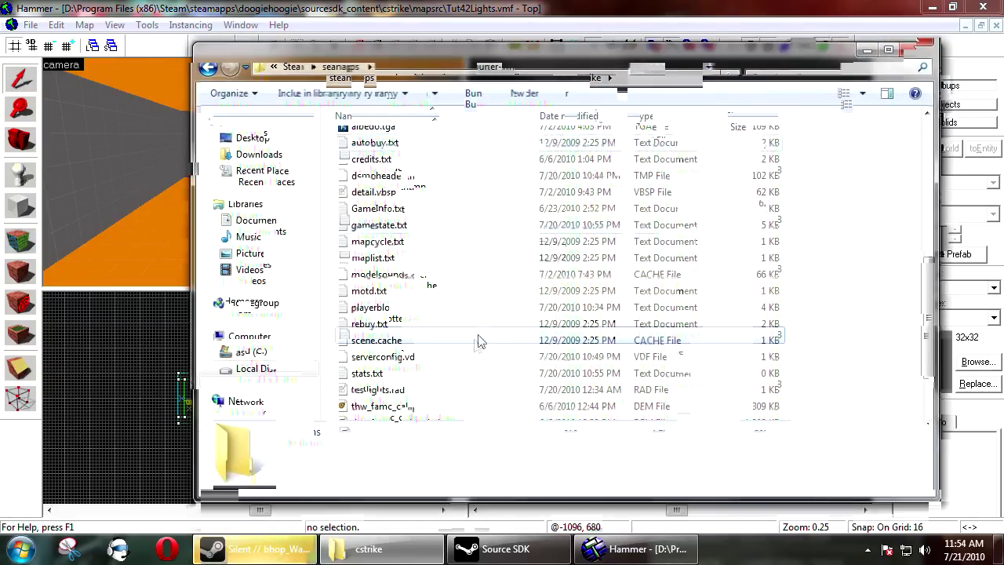
Delete the files testlights.rad and tut42.rad from the cstrike folder.
scroll(408, 314, down, 2)
click(373, 405)
ctrl+click(392, 328)
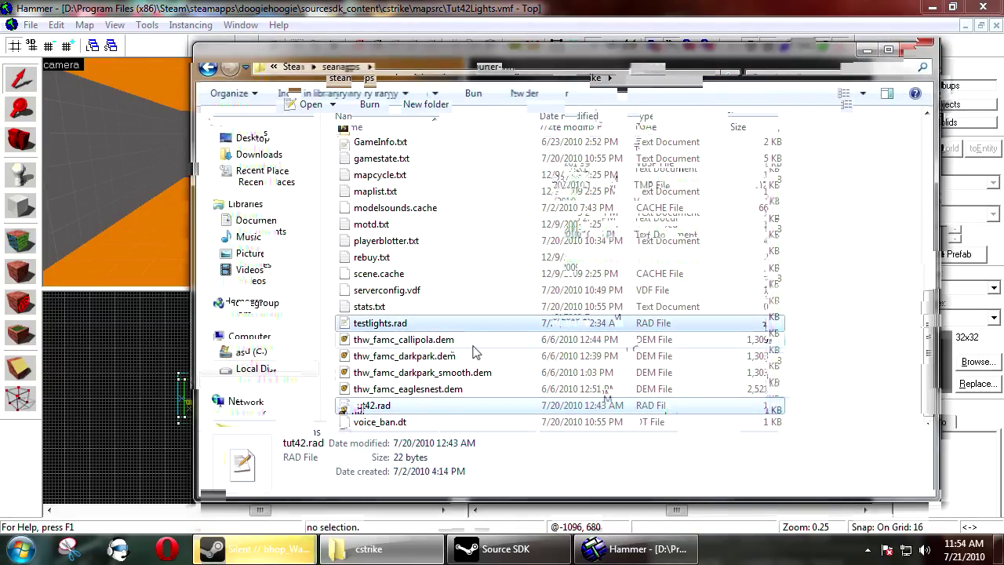
scroll(470, 309, up, 4)
scroll(593, 353, down, 4)
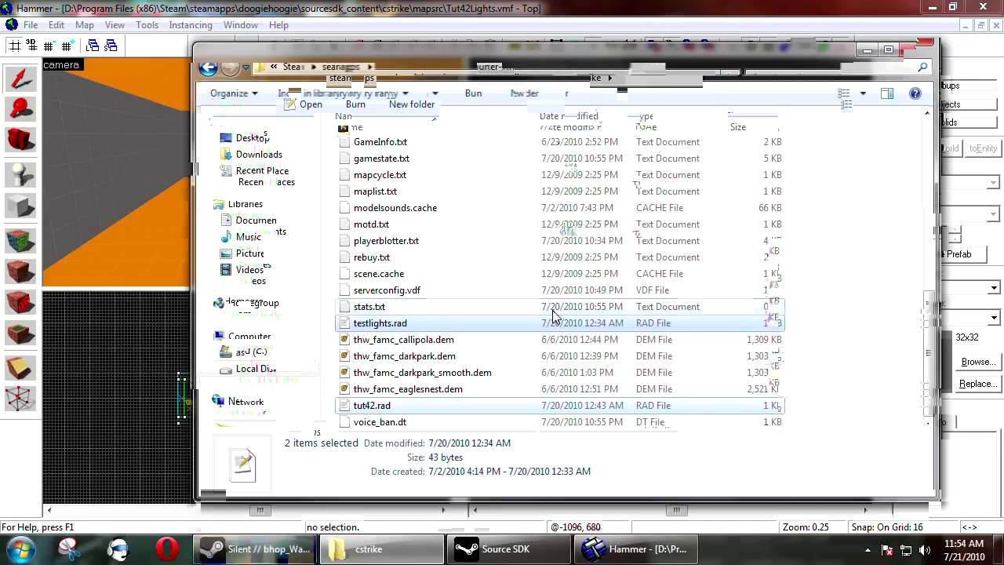
key(Delete)
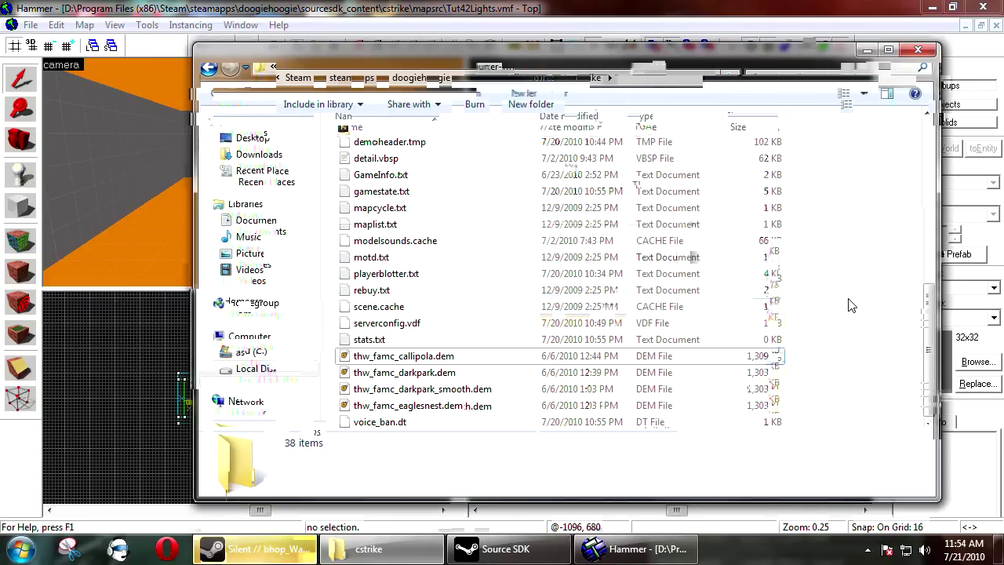
Create a new text document in the cstrike folder and name it lights.rad, accepting the extension change.
right_click(854, 303)
mouse_move(873, 265)
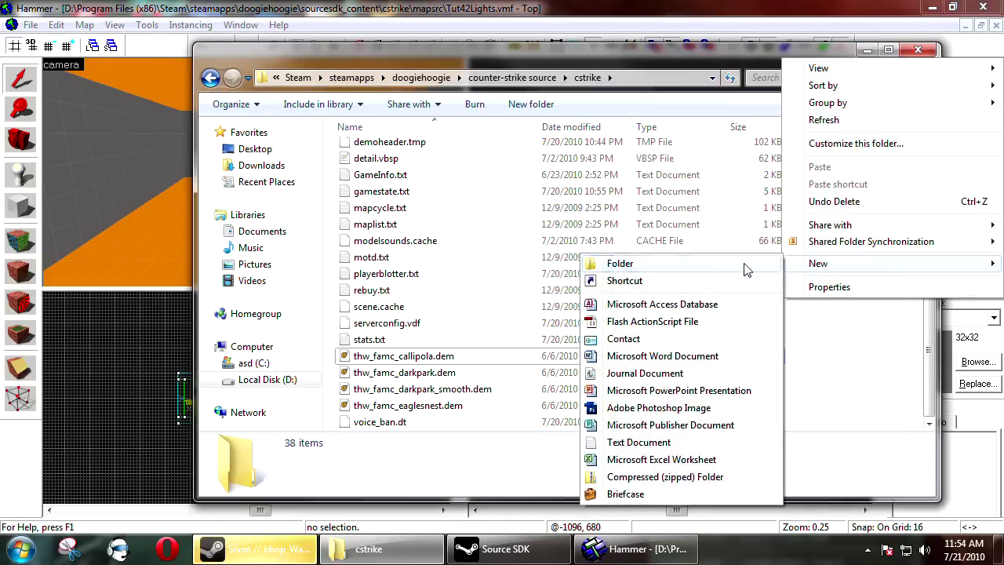
click(673, 381)
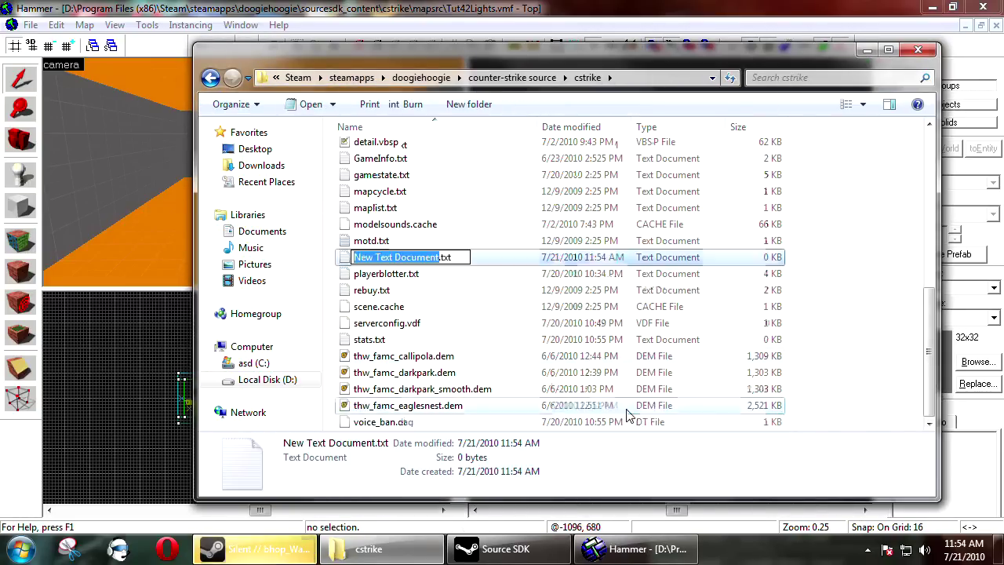
key(BackSpace)
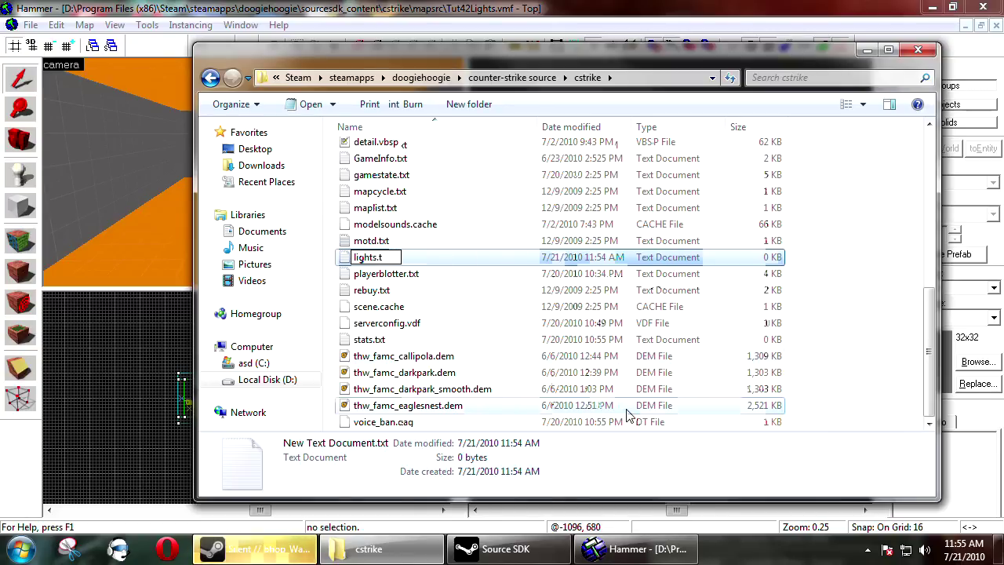
text(lights.rad)
key(Return)
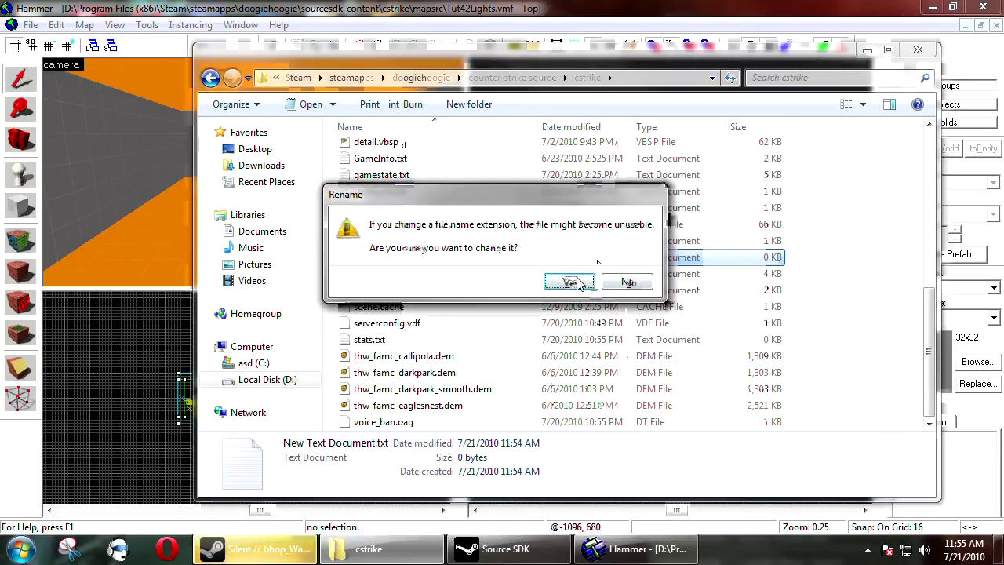
click(571, 283)
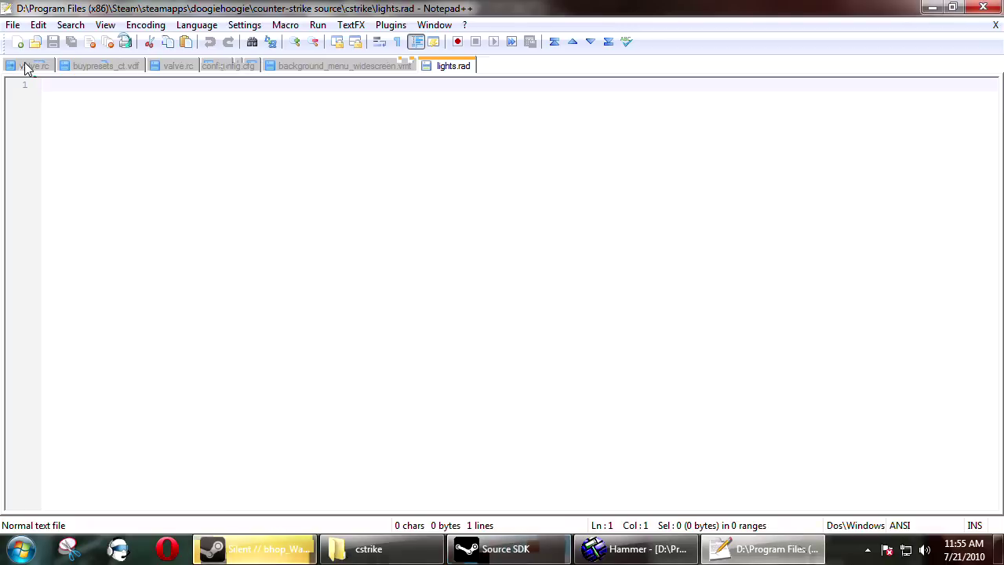
Close every other open document in Notepad++, keeping only lights.rad.
middle_click(26, 68)
middle_click(26, 68)
middle_click(25, 68)
middle_click(25, 68)
middle_click(25, 68)
Close the cstrike folder window and switch back to the Tut42Lights map in Hammer.
double_click(196, 9)
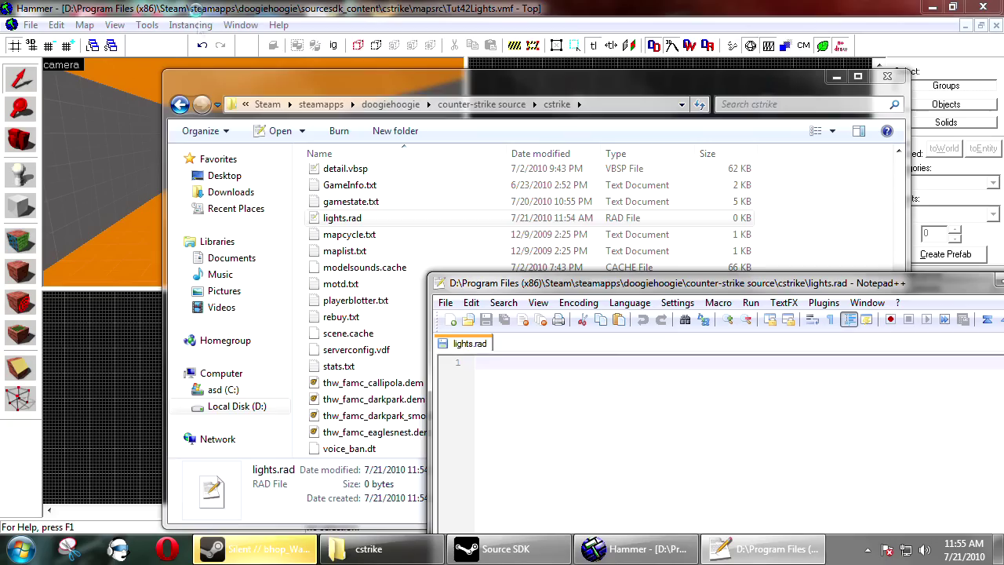
click(890, 78)
click(852, 7)
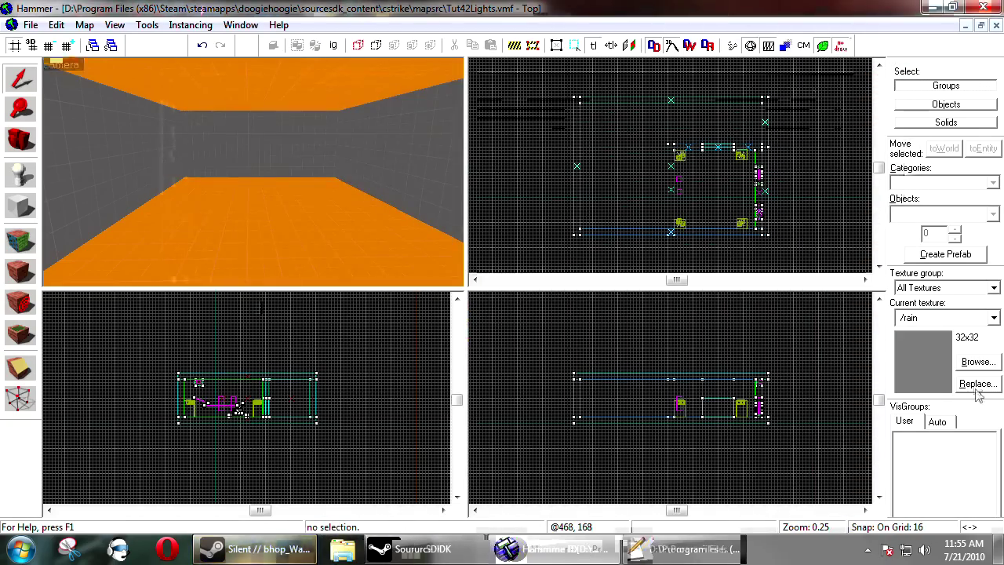
Create a 448 x 16 x 16 unit block with the gg_numb3rl4nd/blend_blue texture along the base of the far wall, then deselect it.
click(979, 366)
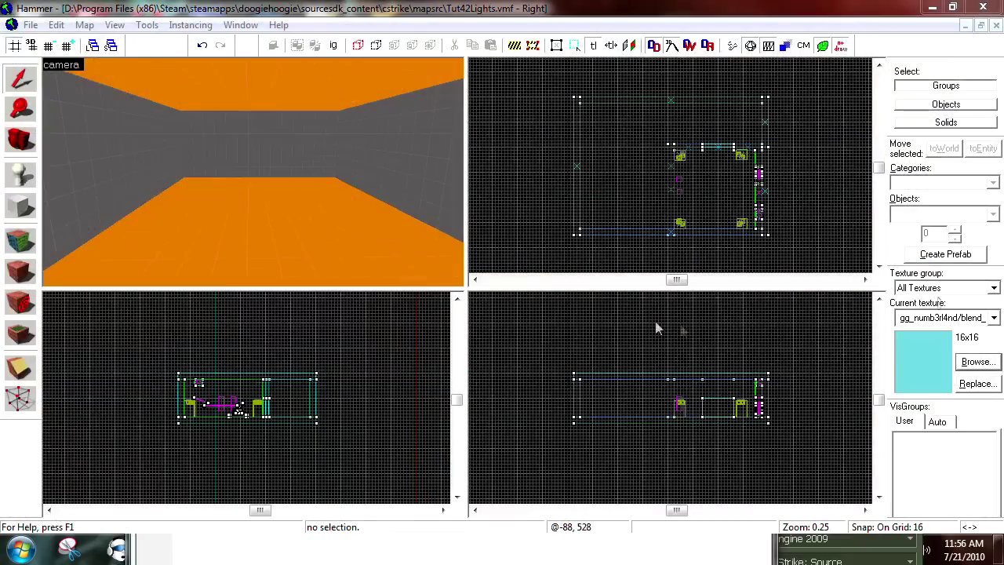
click(11, 206)
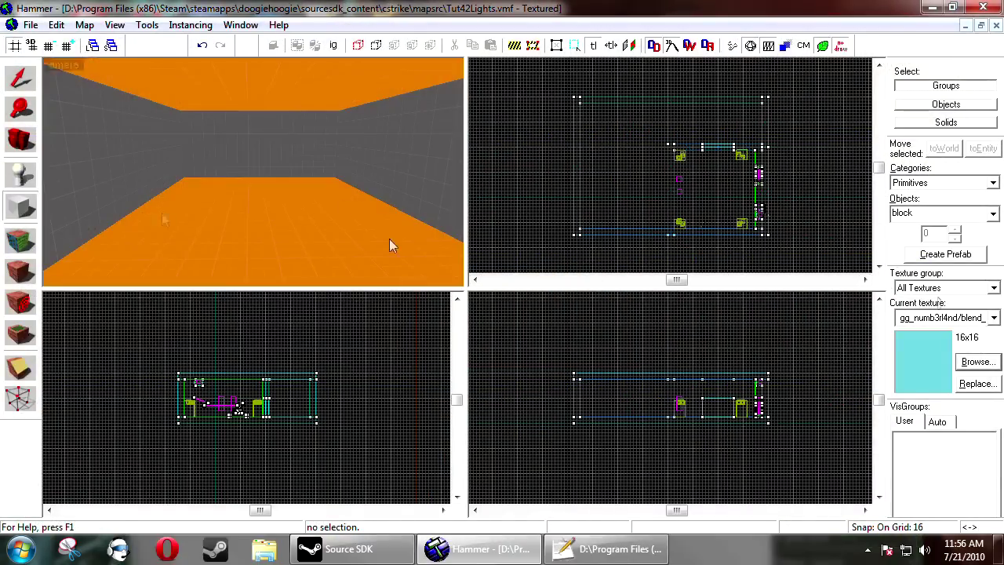
scroll(596, 204, up, 5)
drag(581, 217, 700, 204)
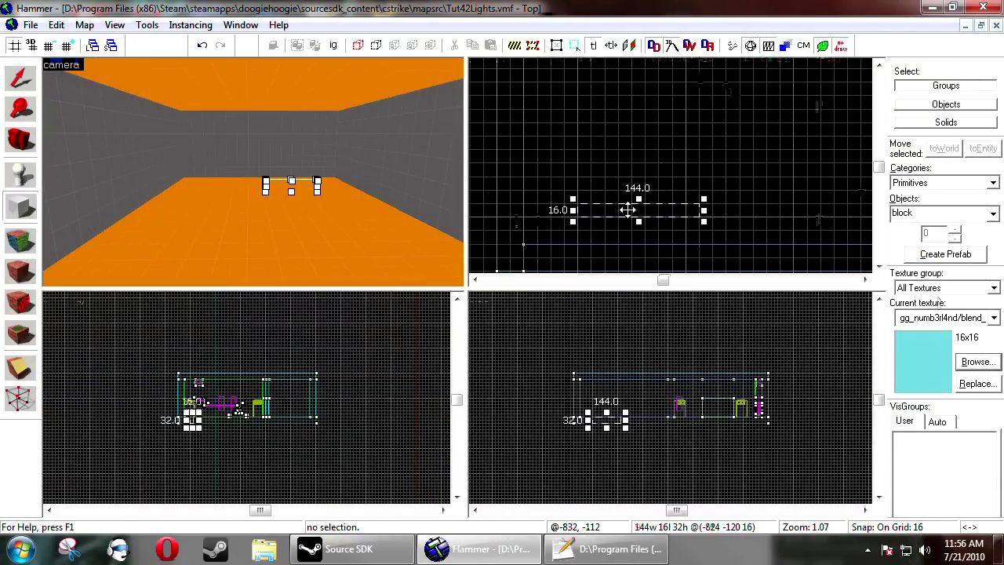
drag(625, 213, 571, 240)
drag(650, 238, 805, 239)
scroll(576, 419, up, 10)
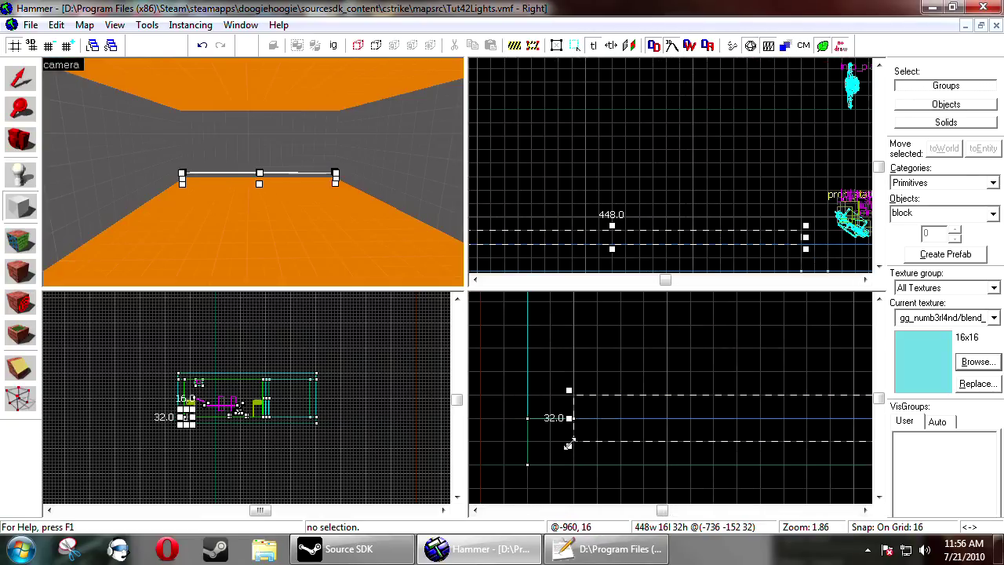
key(Return)
click(30, 80)
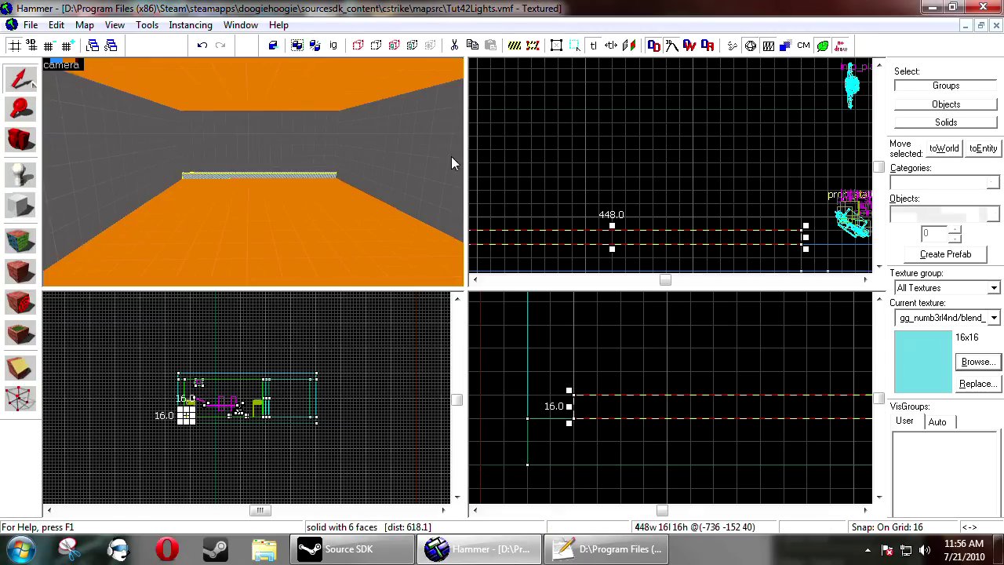
click(488, 157)
Inspect the new block up close and choose gg_numb3rl4nd/ground_03 as the current texture.
key(z)
key(w)
key(w)
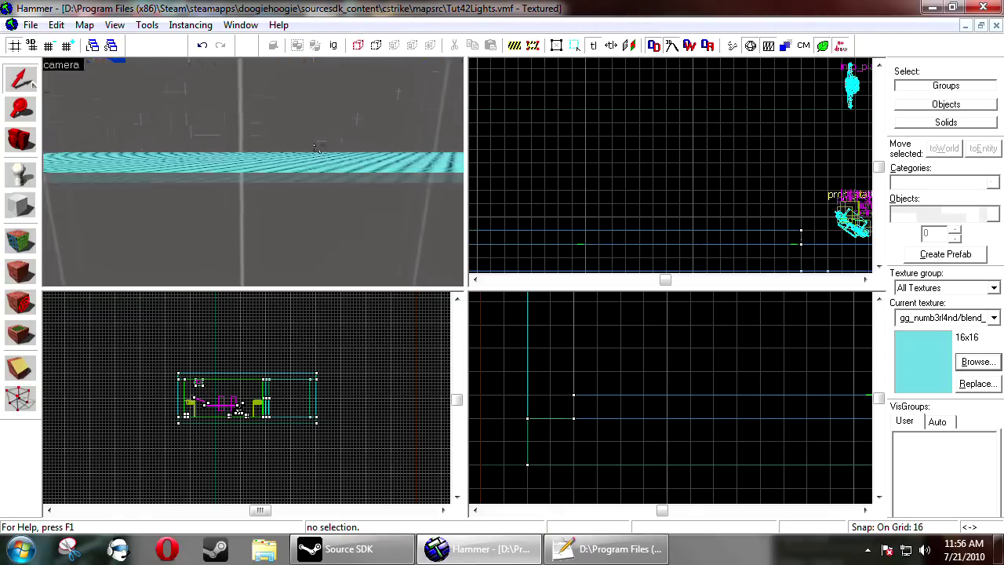
key(z)
click(972, 368)
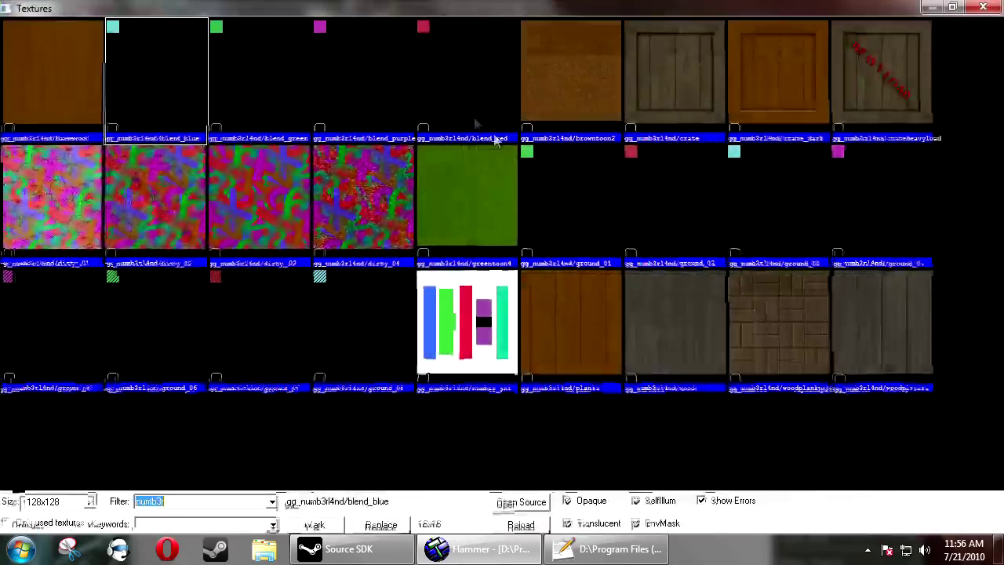
double_click(532, 161)
key(s)
Open the Face Edit Sheet and choose tools/toolsnodraw as the current texture.
click(20, 240)
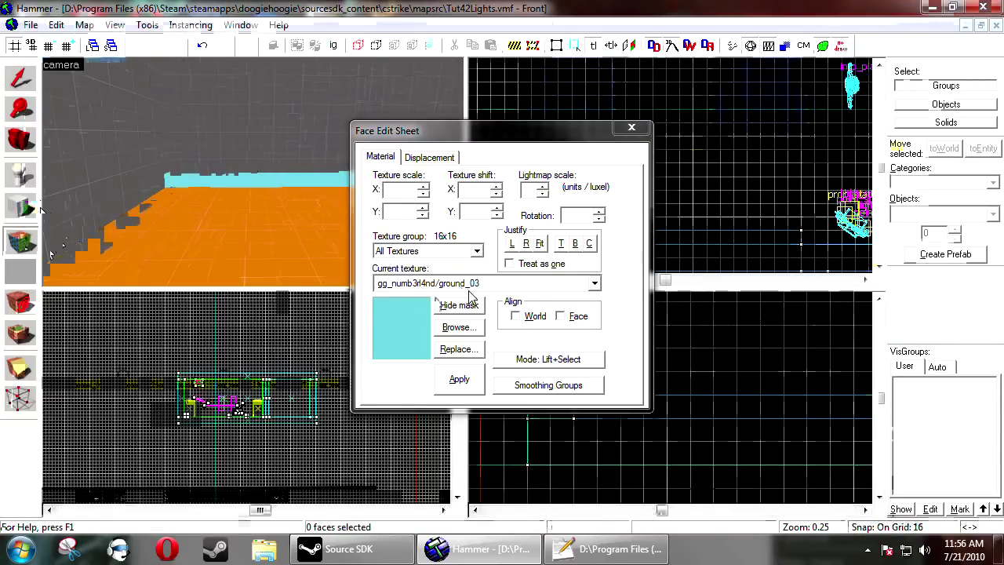
click(467, 285)
click(471, 277)
click(461, 331)
click(460, 328)
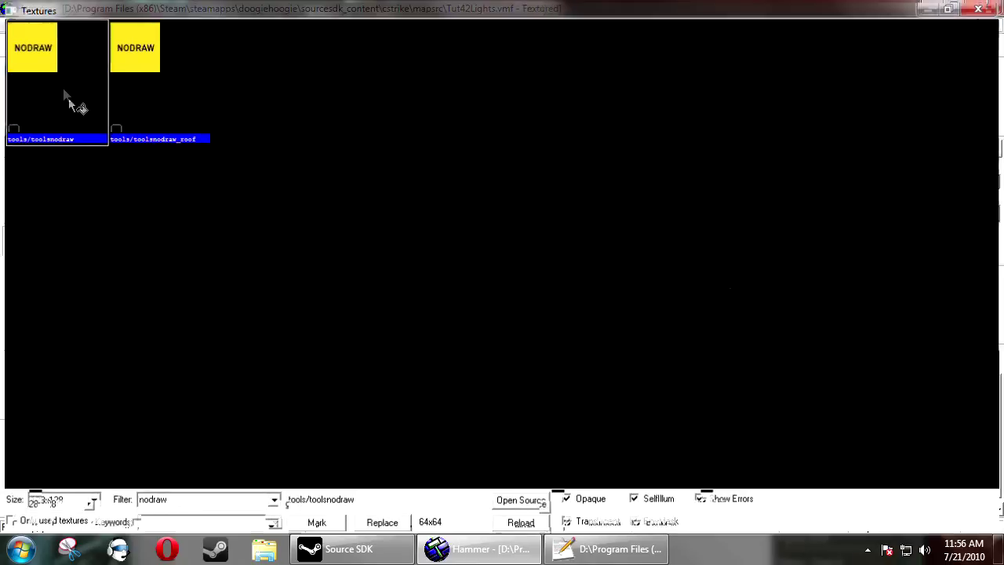
double_click(68, 98)
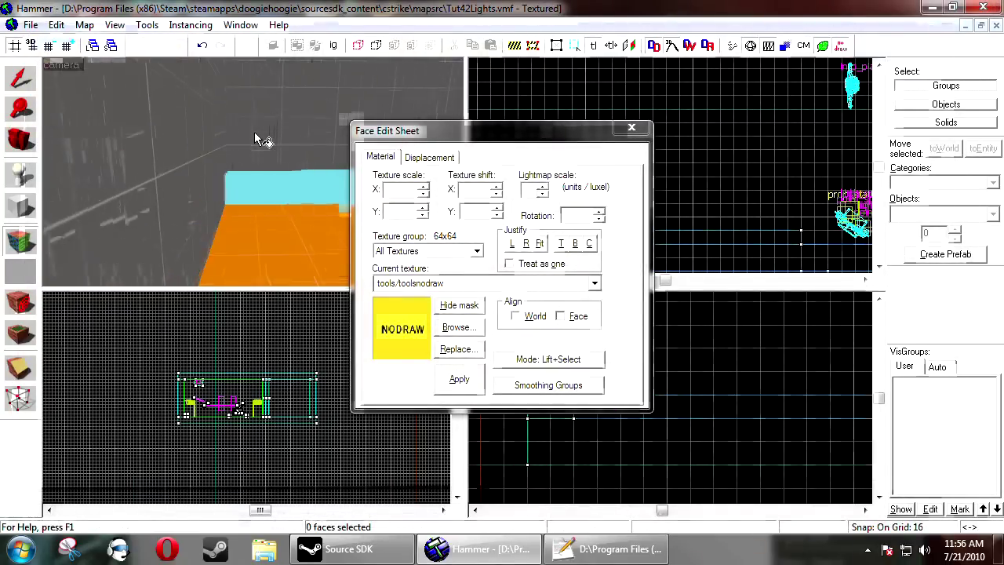
Apply the nodraw texture to the hidden faces of the block and close the Face Edit Sheet.
key(w)
key(d)
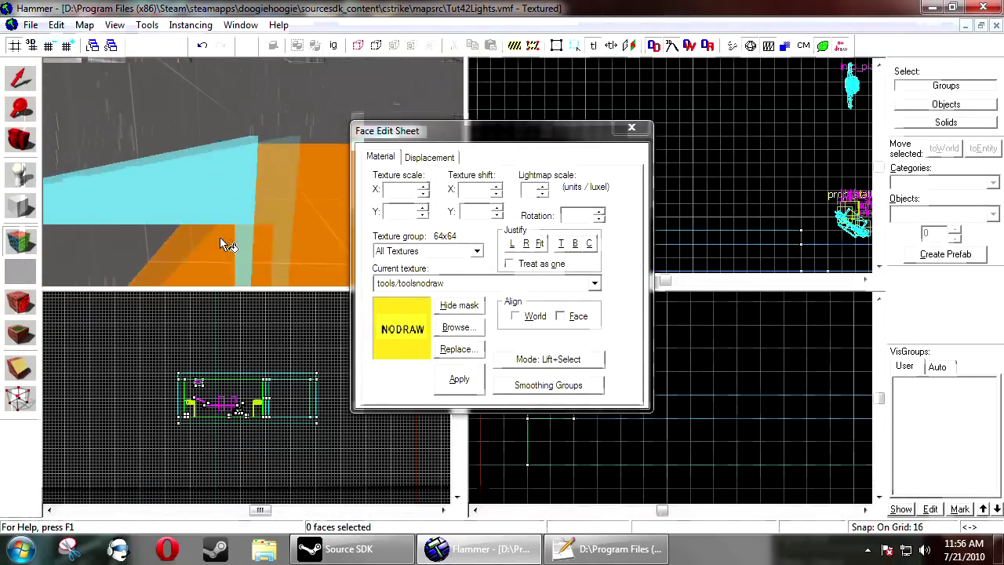
key(w)
key(d)
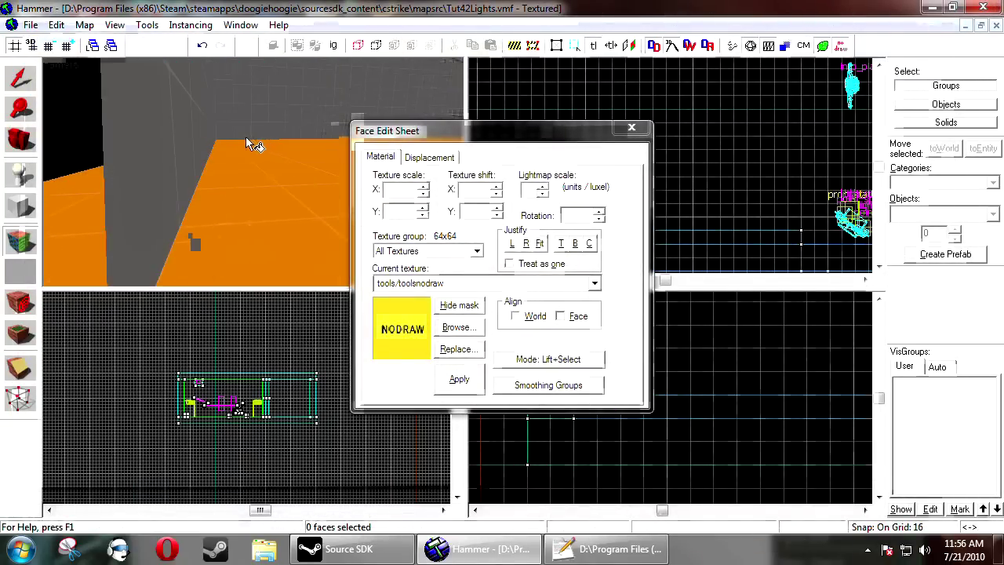
key(z)
key(z)
right_click(166, 102)
key(z)
key(z)
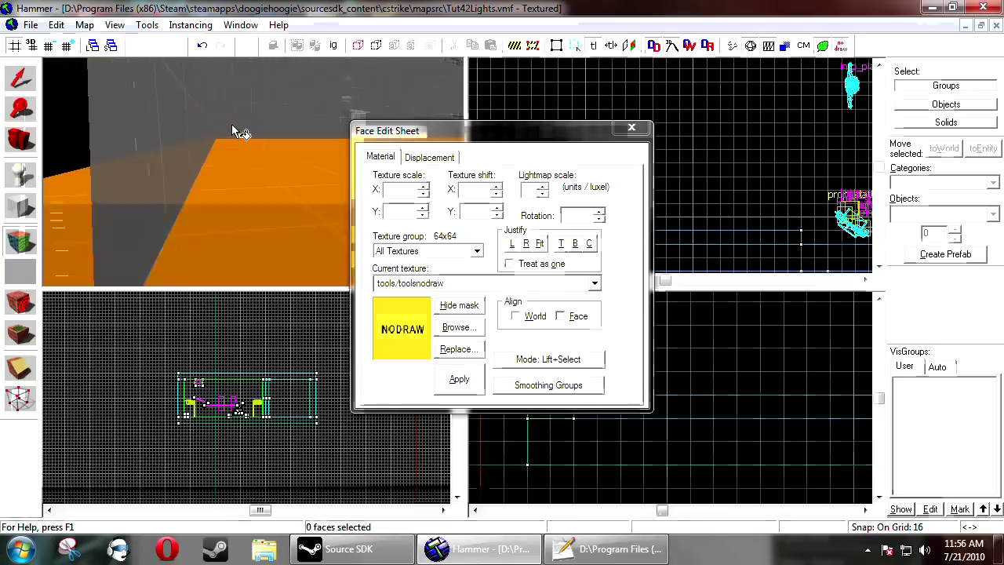
key(a)
key(s)
click(632, 127)
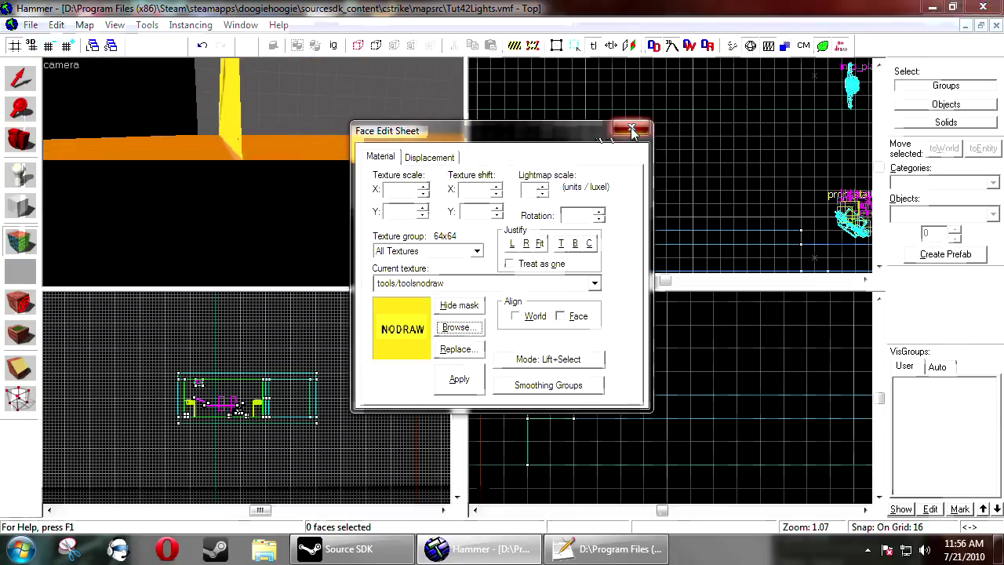
click(631, 129)
Select the long block along the far wall and set the current texture back to gg_numb3rl4nd/ground_03.
key(w)
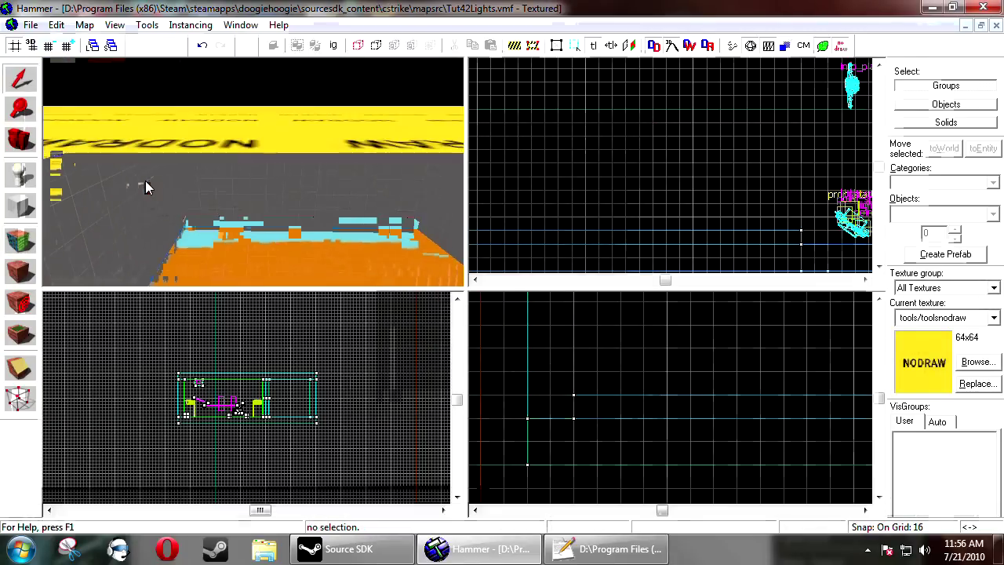
key(w)
click(376, 230)
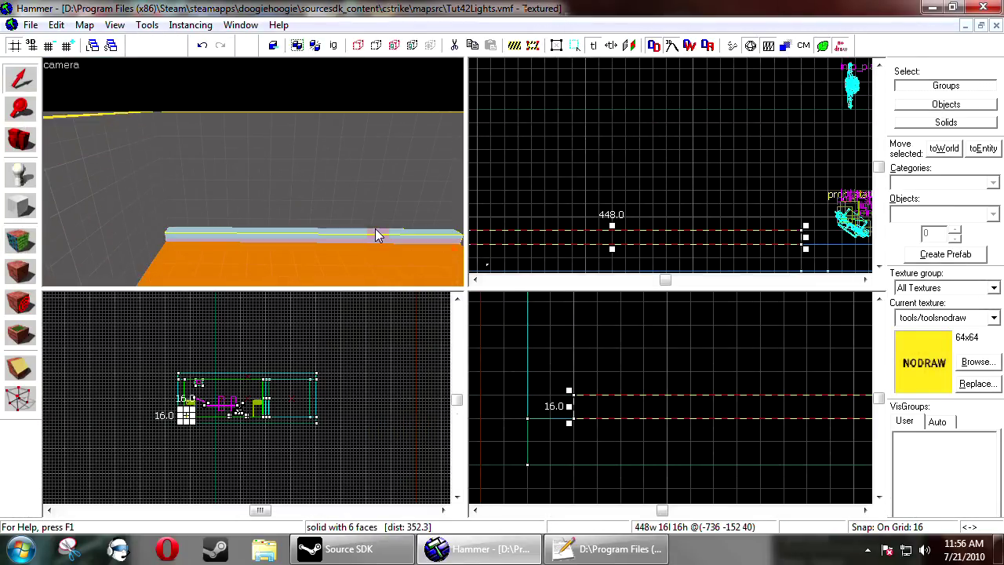
click(946, 318)
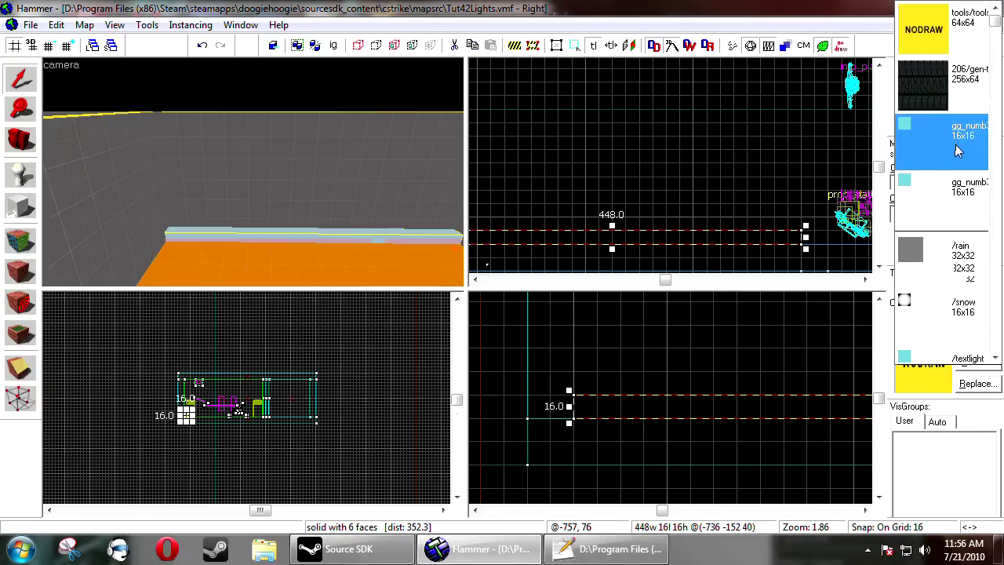
click(957, 150)
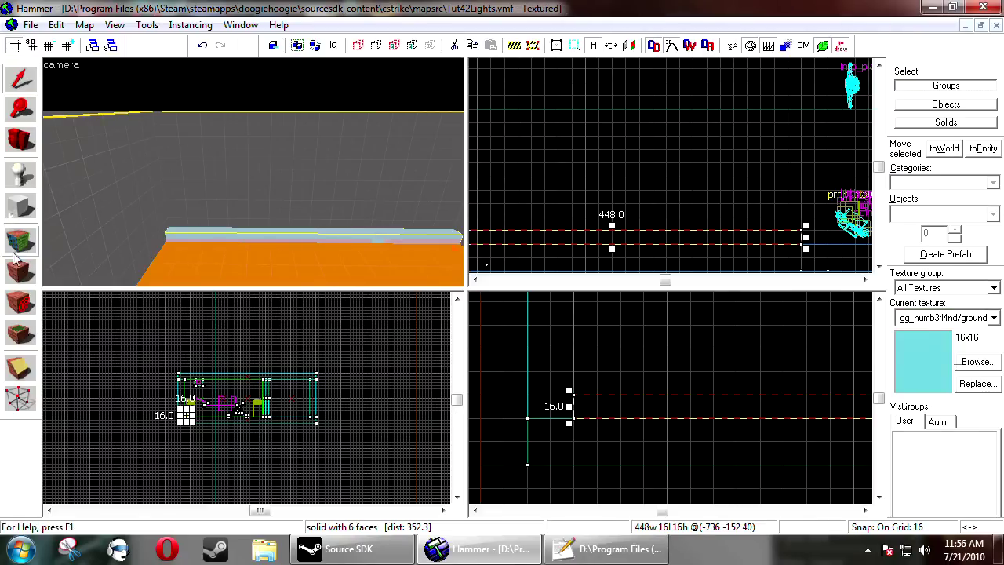
key(alt+Return)
click(667, 458)
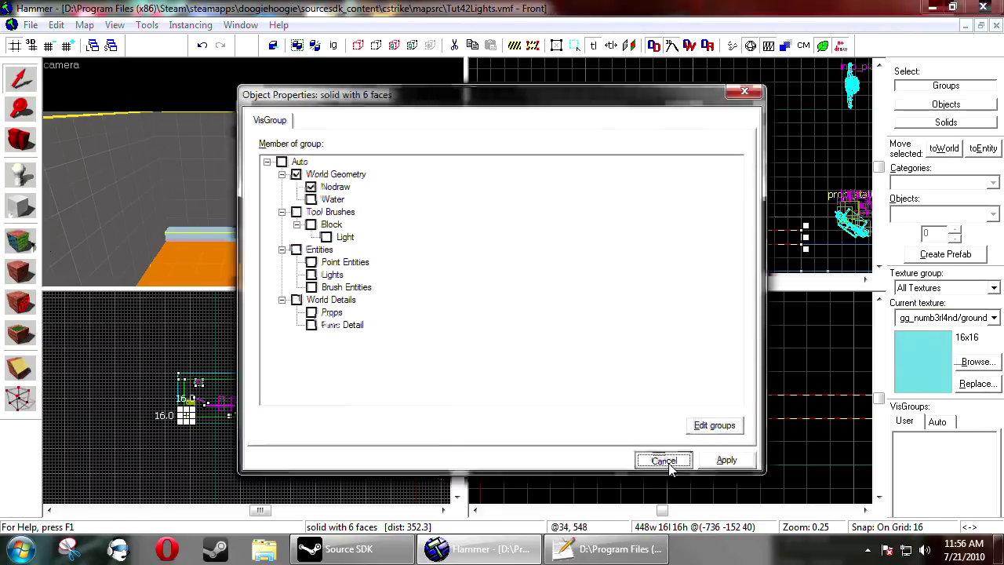
Look up ground_03 in the texture browser, enter gg_numb3rl4nd/ground_03 as the first line of lights.rad, and return to the map.
click(979, 365)
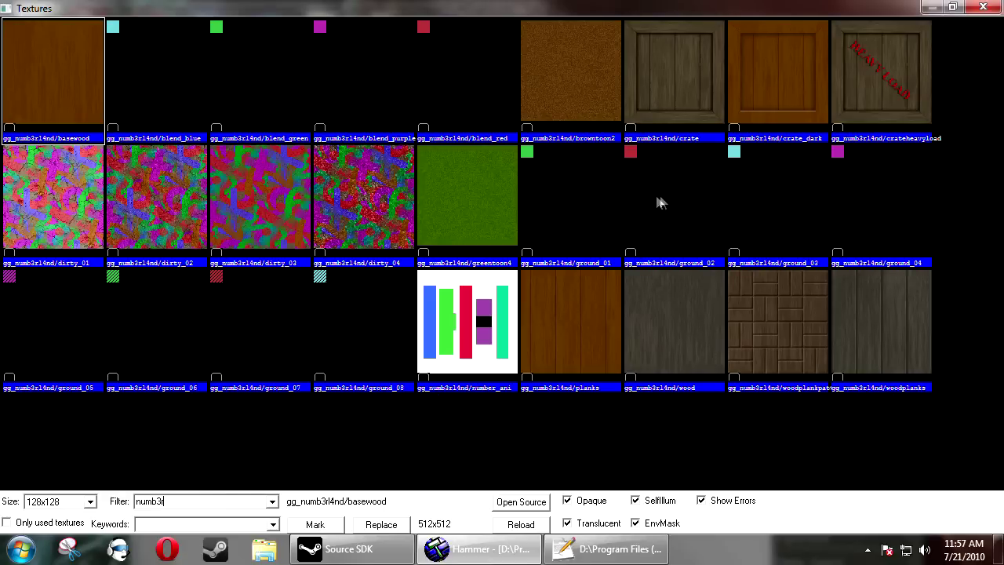
click(761, 204)
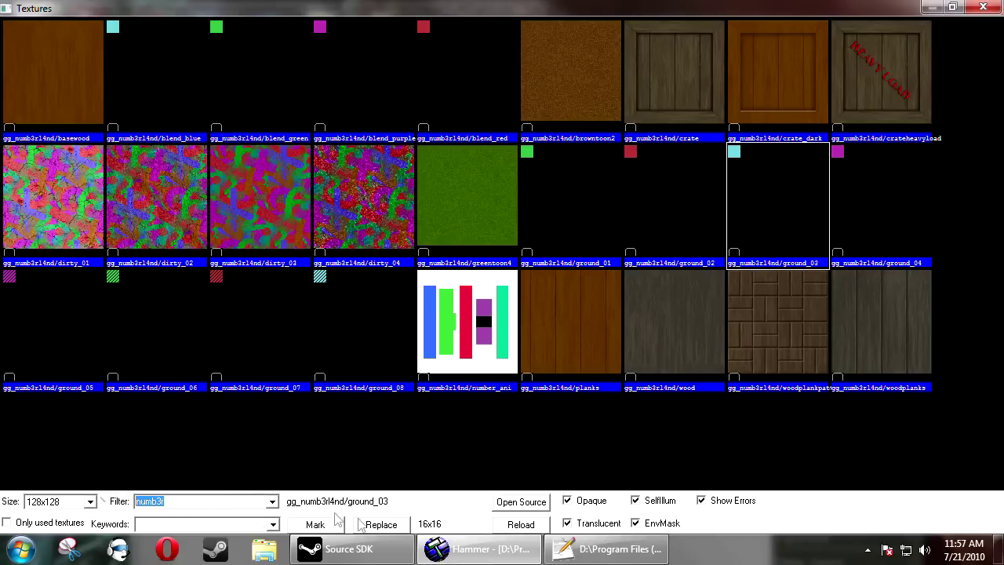
click(608, 549)
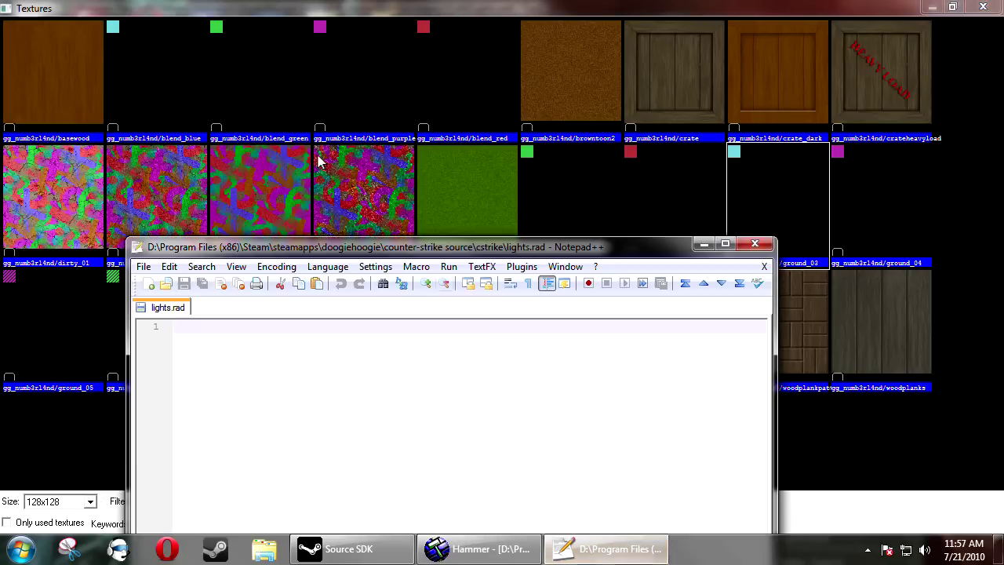
drag(341, 247, 377, 17)
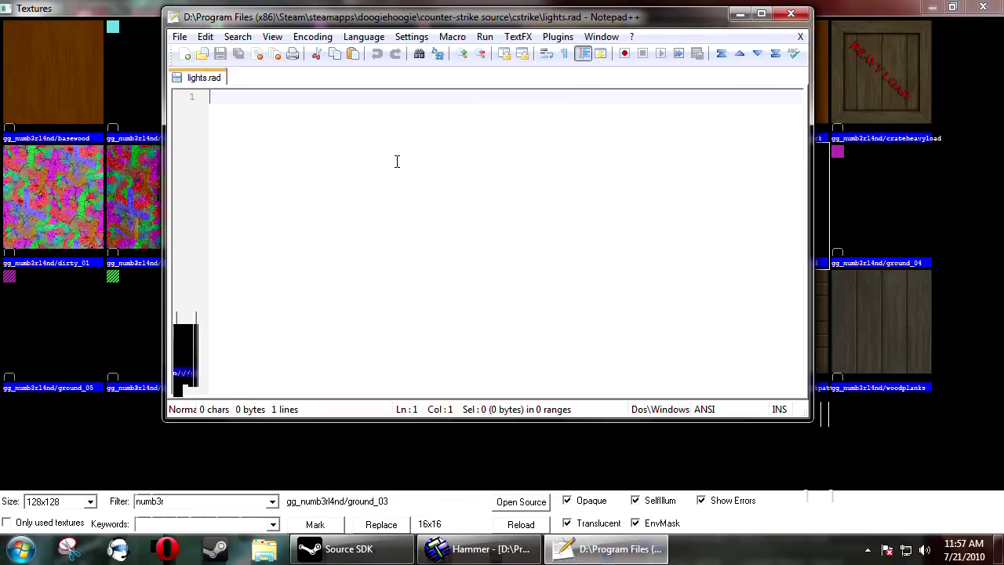
text(gg_numb3rl4nd)
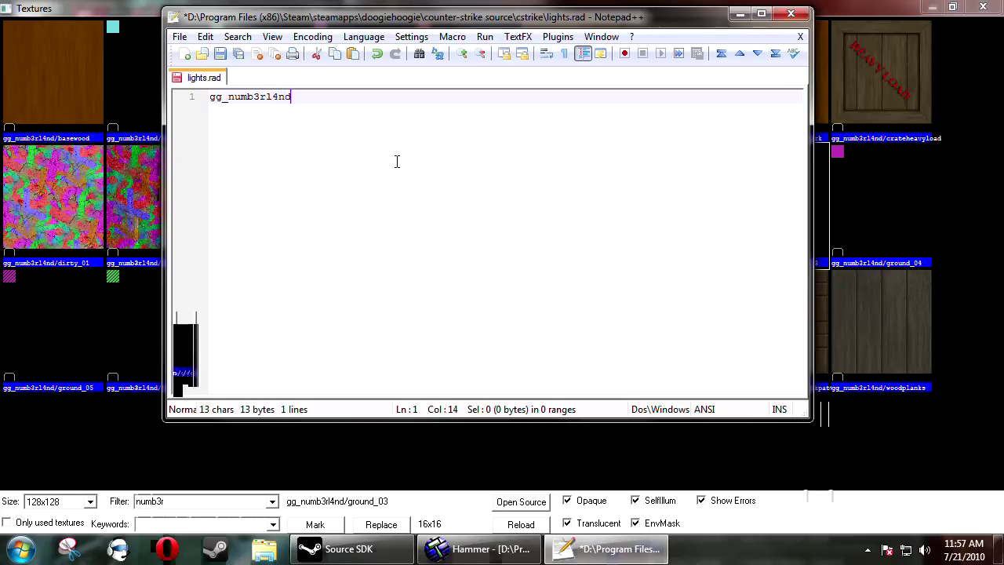
text(/ground_03)
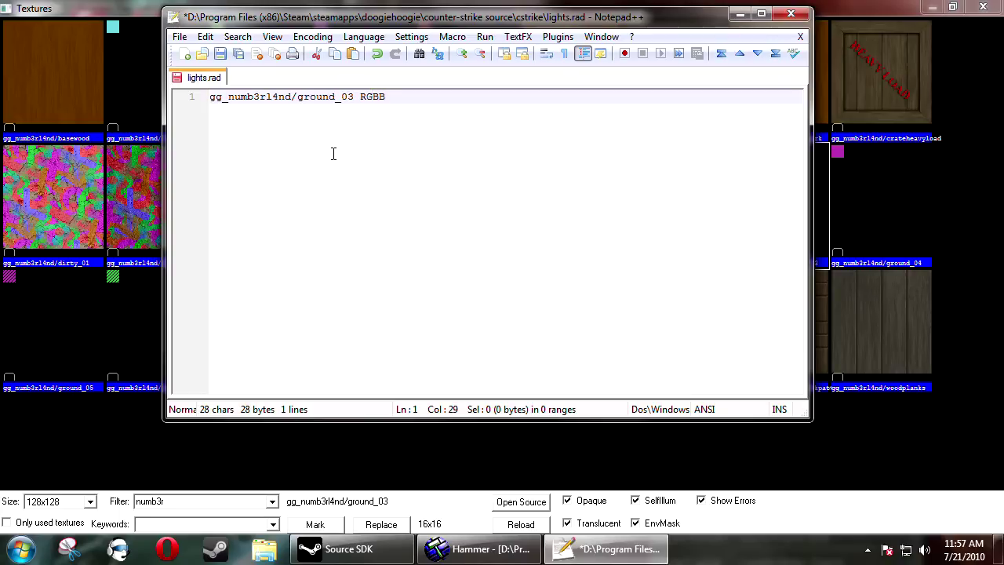
click(858, 16)
click(983, 7)
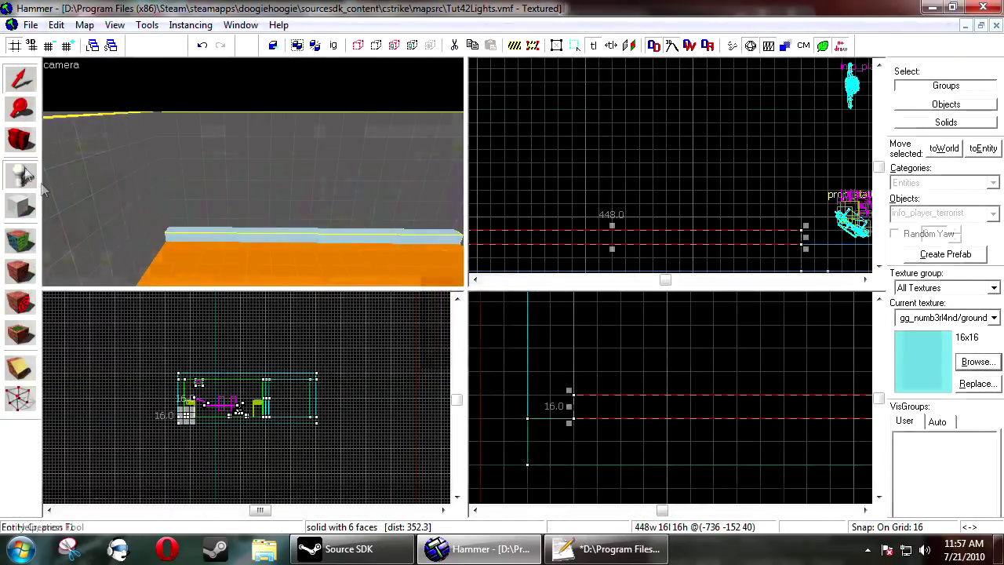
Place a point entity on the floor in front of the block and set its class to light.
click(28, 174)
click(263, 277)
key(alt+Return)
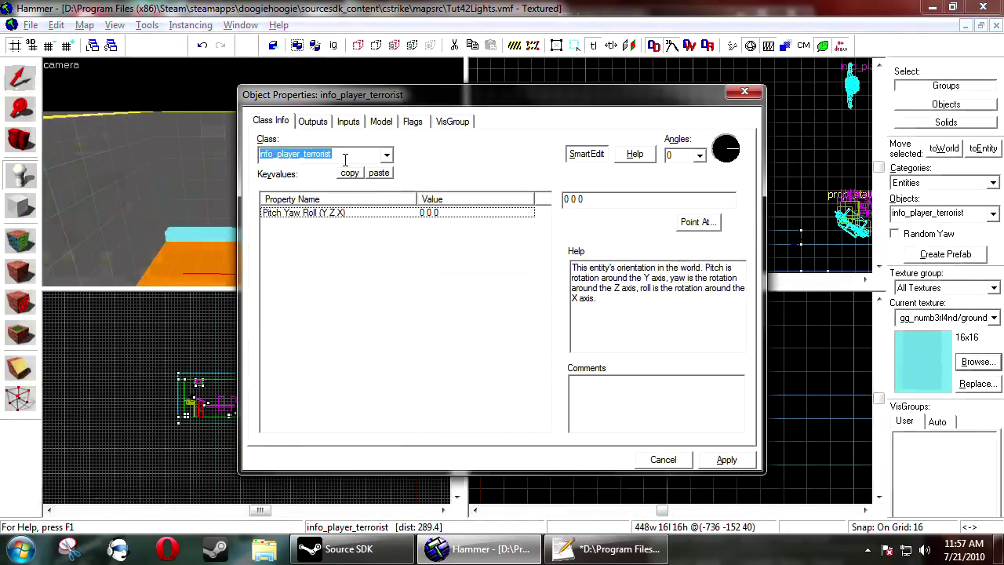
text(light)
key(Return)
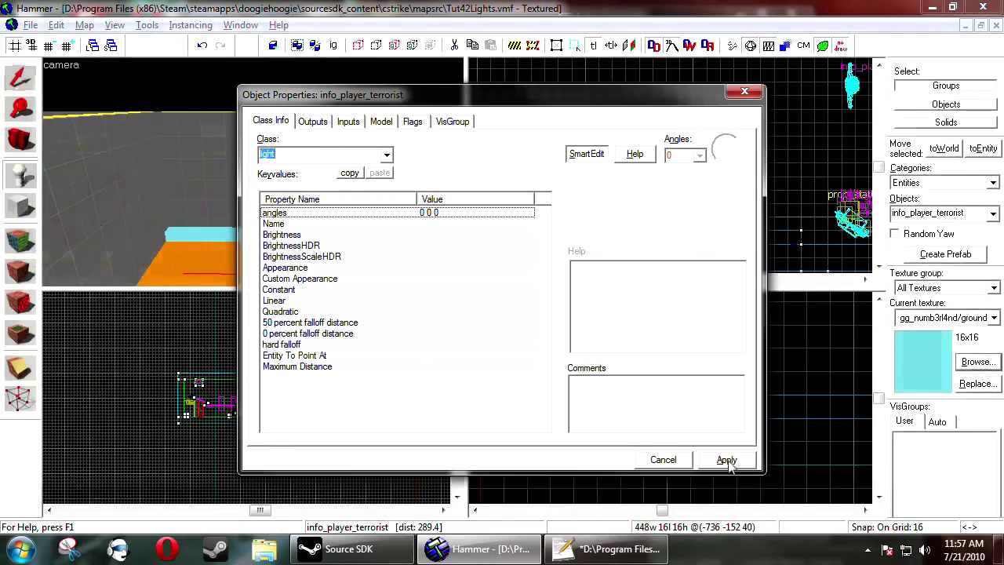
click(727, 461)
Set the light's Brightness colour to the block's light cyan, 121 249 255.
click(282, 224)
click(601, 230)
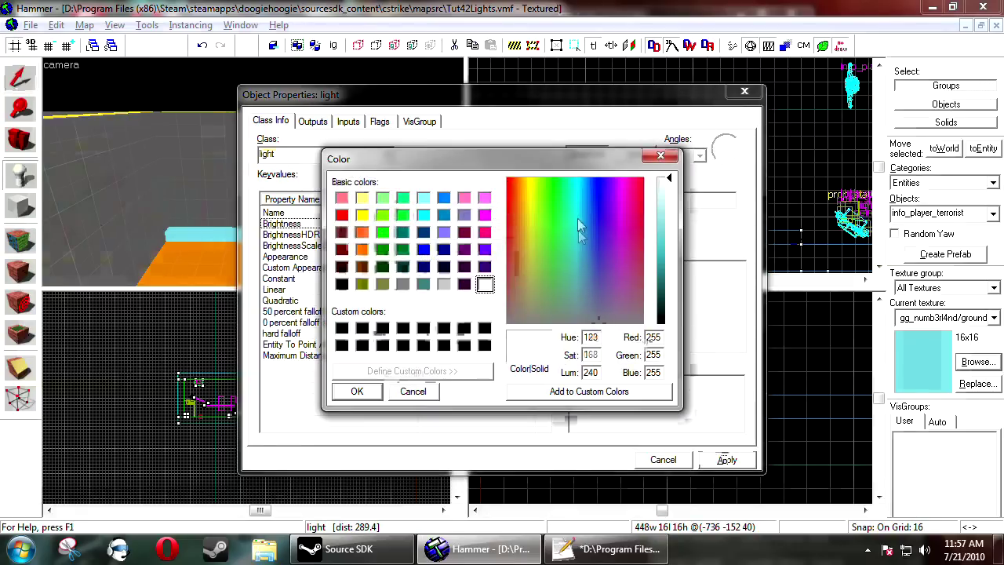
click(669, 224)
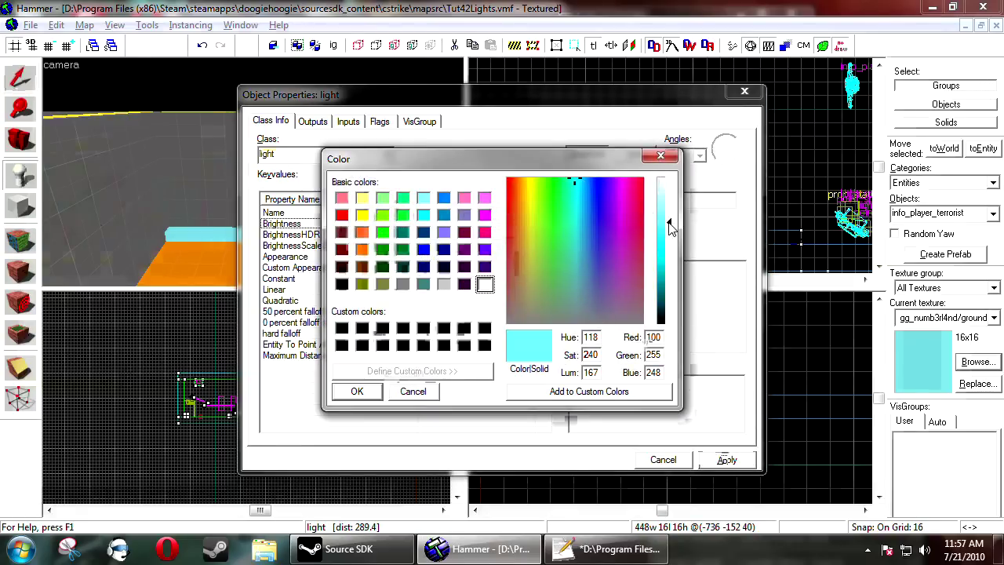
click(578, 181)
click(357, 391)
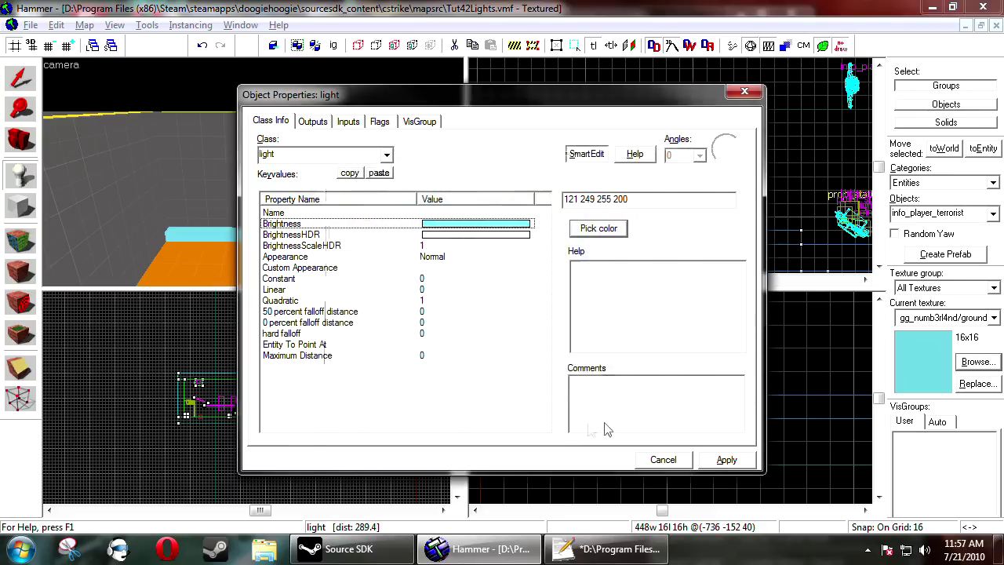
Copy the light's brightness value after the texture name in lights.rad, set the intensity to 300, and save the file.
right_click(562, 203)
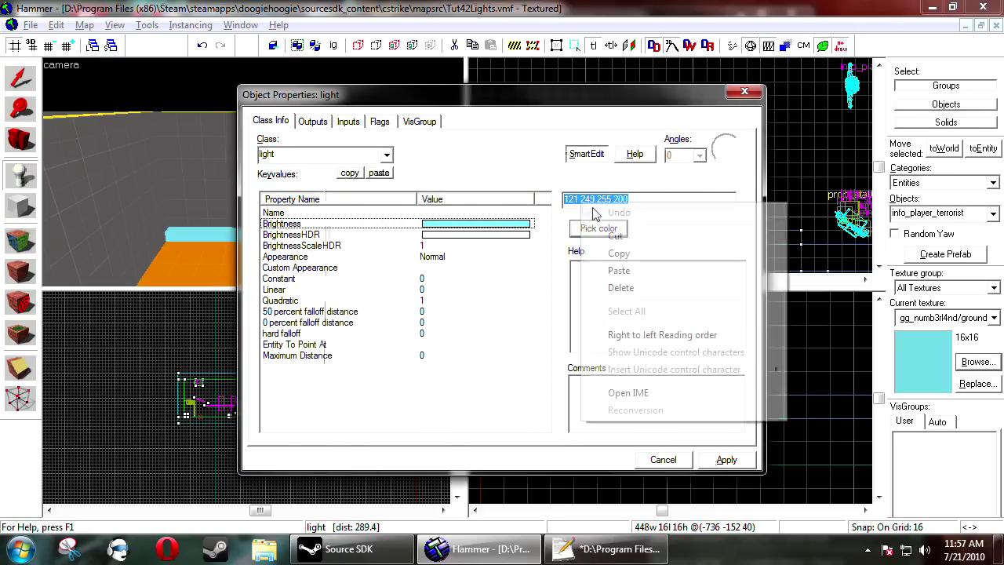
click(612, 249)
click(608, 549)
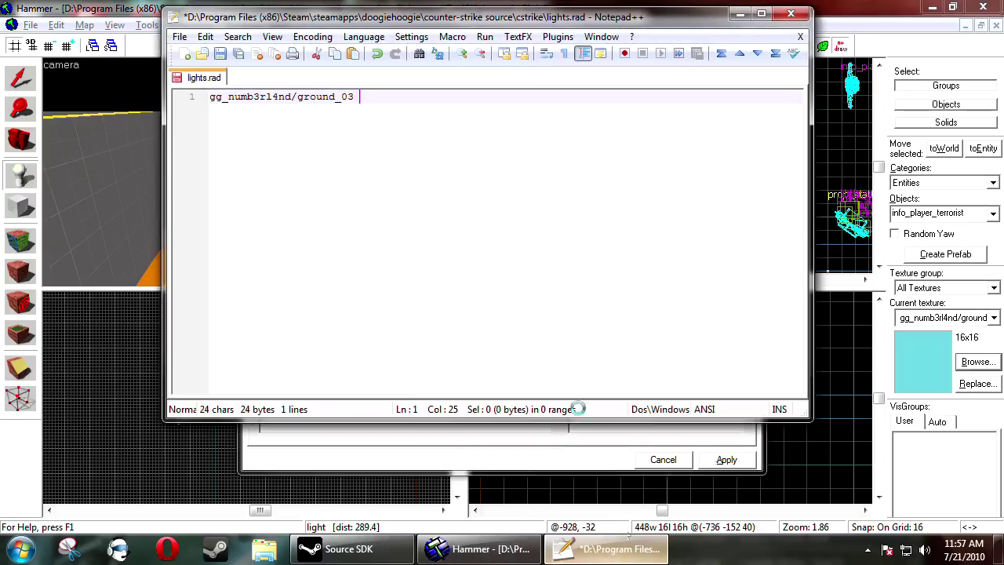
right_click(407, 102)
click(447, 135)
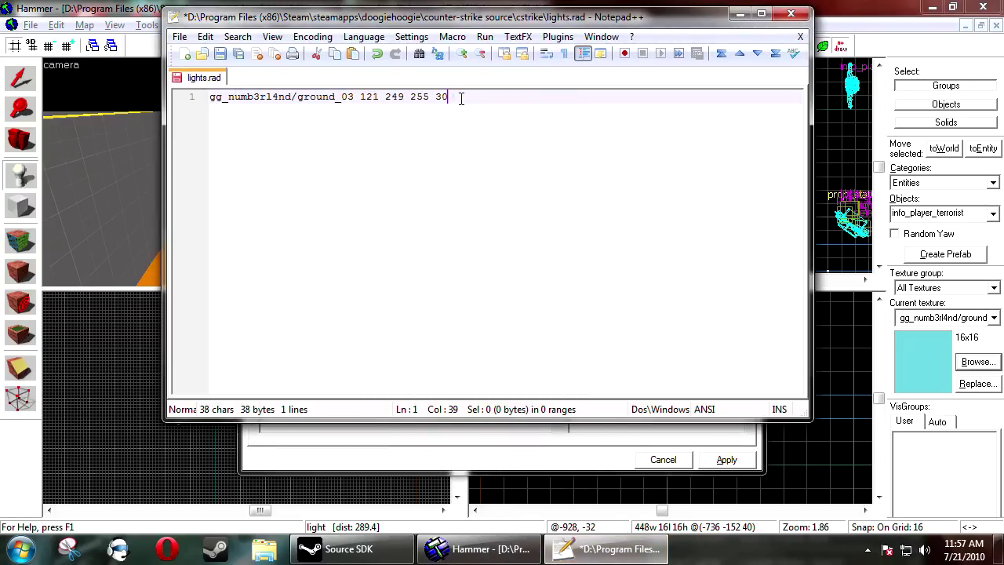
key(ctrl+s)
Close Notepad++ and the light's properties dialog, and leave the light entity deselected.
right_click(443, 167)
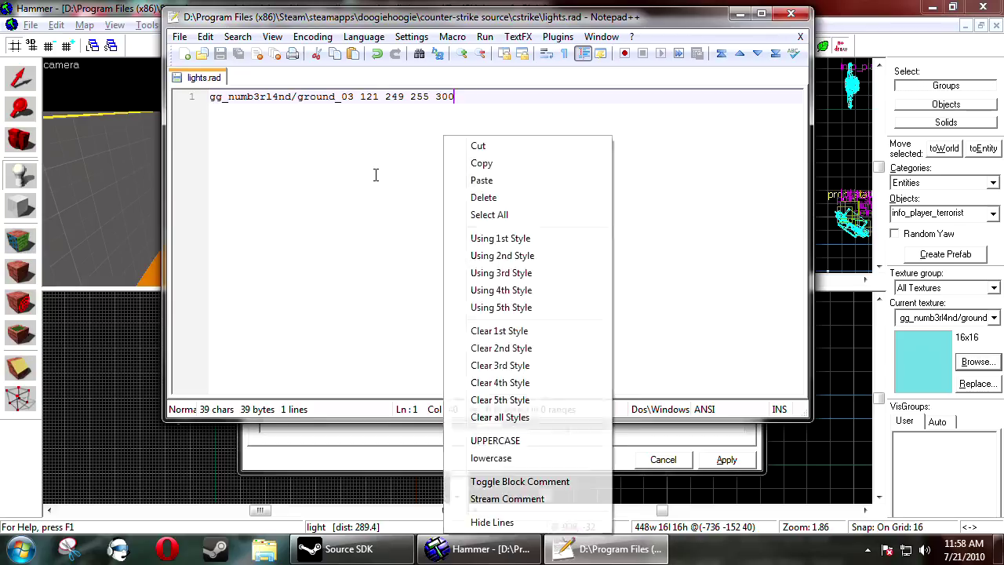
click(376, 173)
click(787, 14)
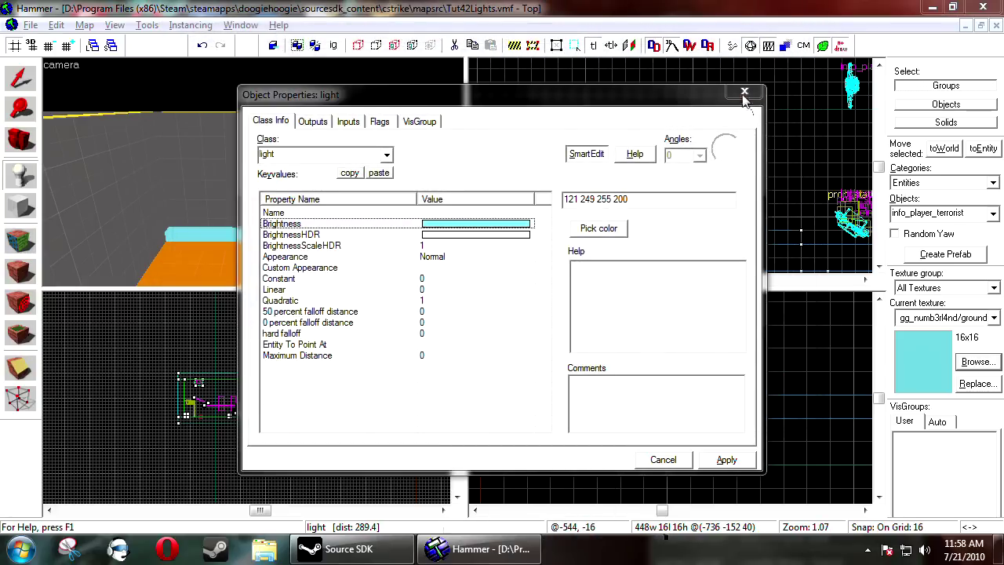
click(745, 93)
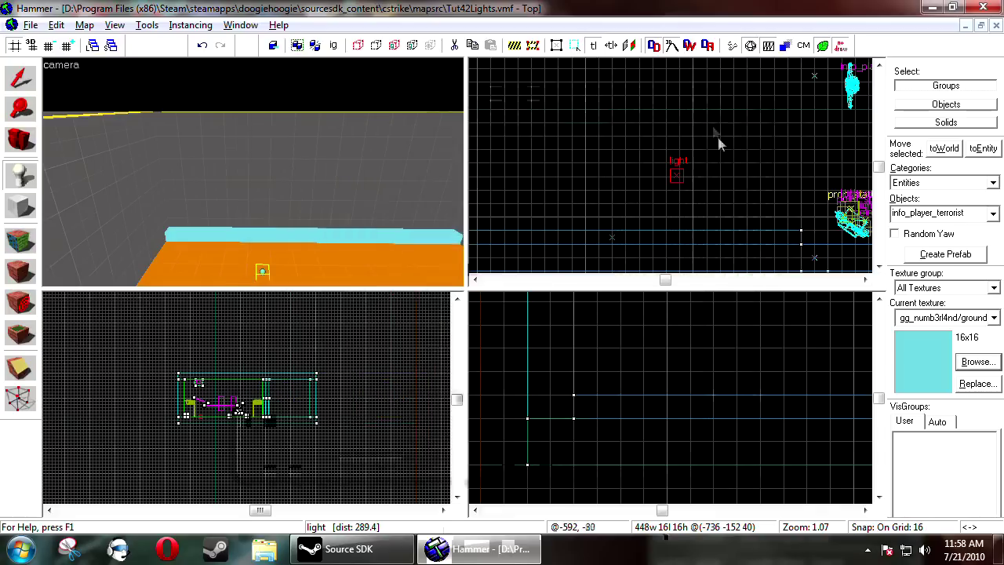
click(628, 141)
click(22, 78)
click(673, 173)
click(657, 165)
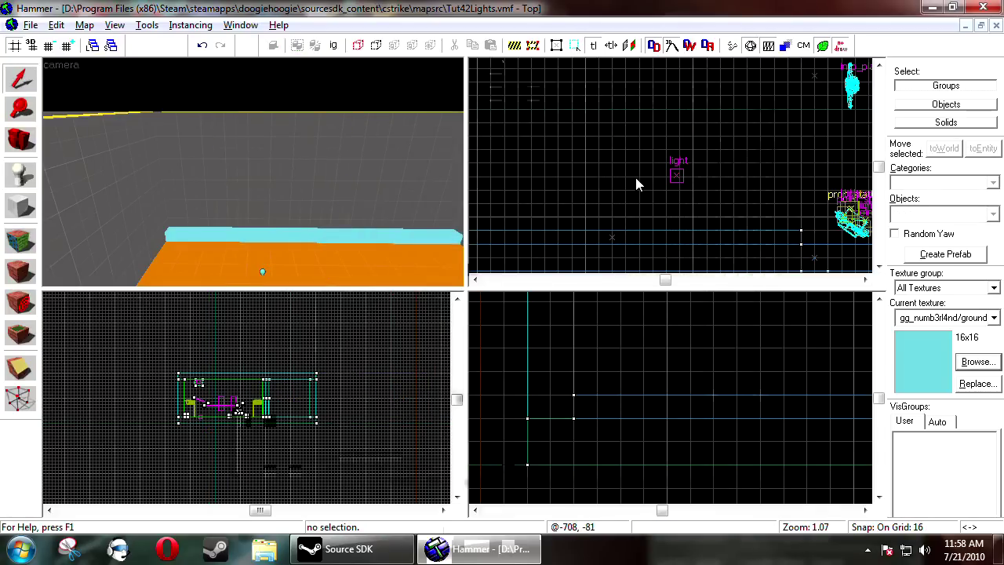
Open the cstrike folder inside counter-strike source in Windows Explorer and select lights.rad.
right_click(265, 549)
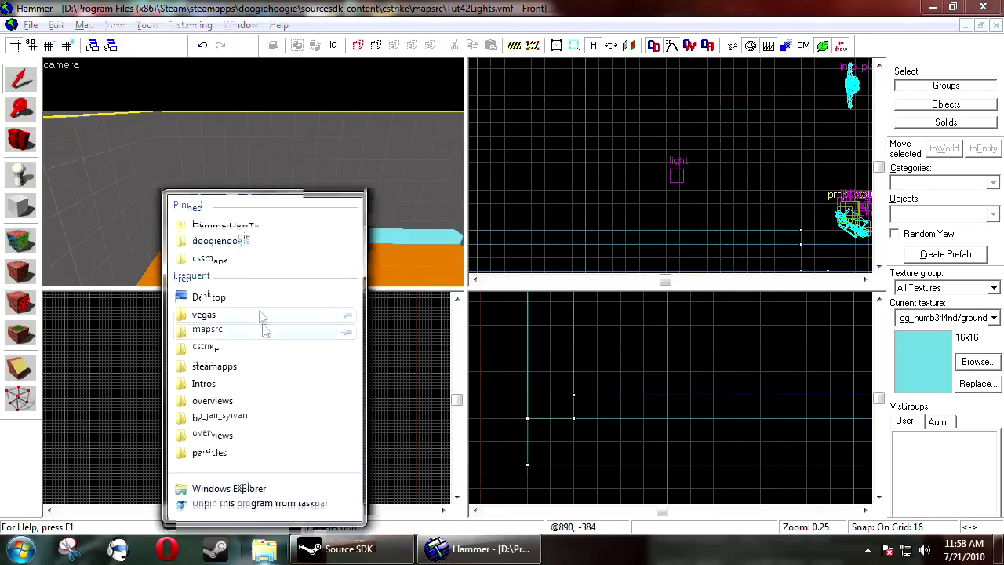
click(241, 249)
click(395, 178)
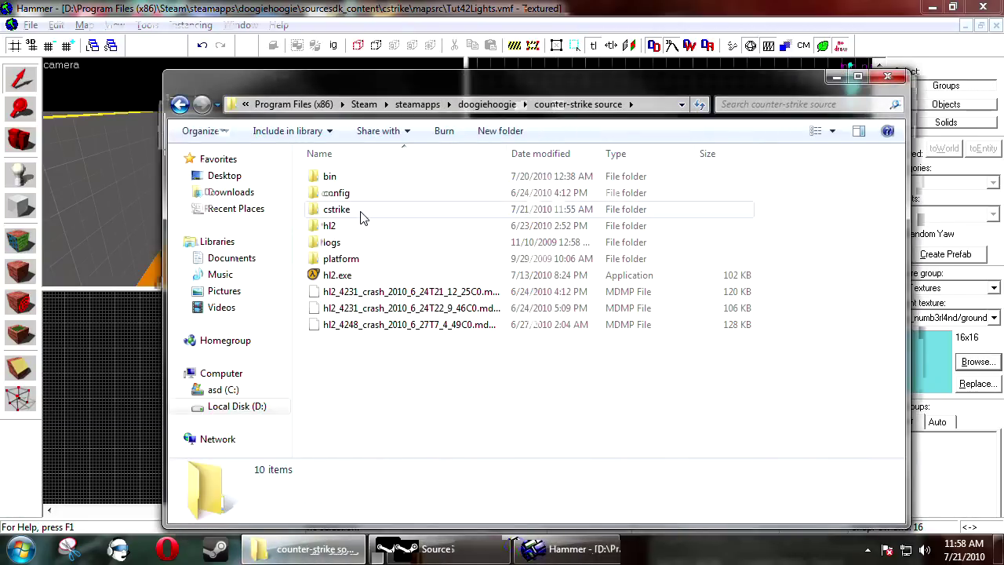
double_click(356, 207)
scroll(459, 357, down, 3)
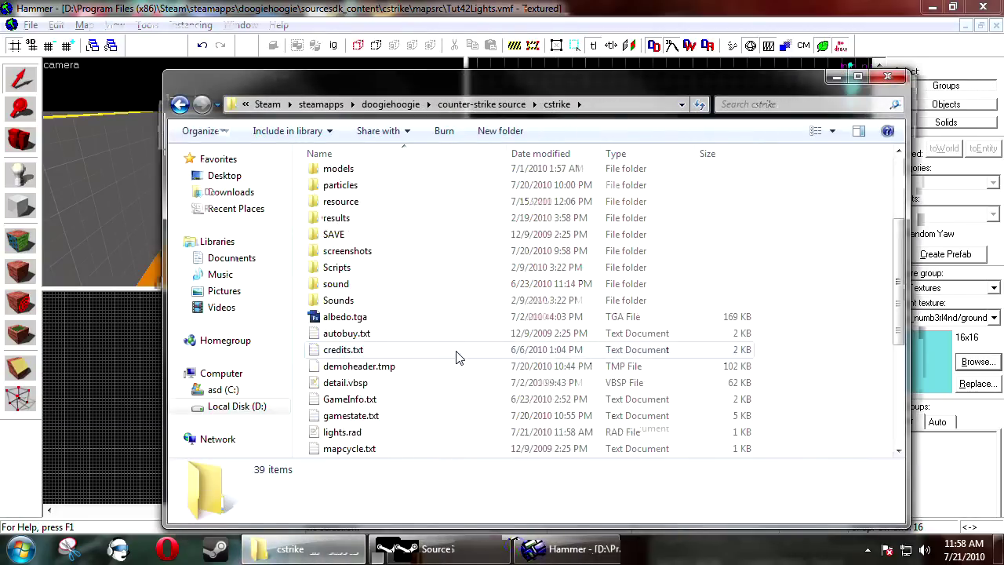
scroll(459, 357, down, 3)
click(374, 288)
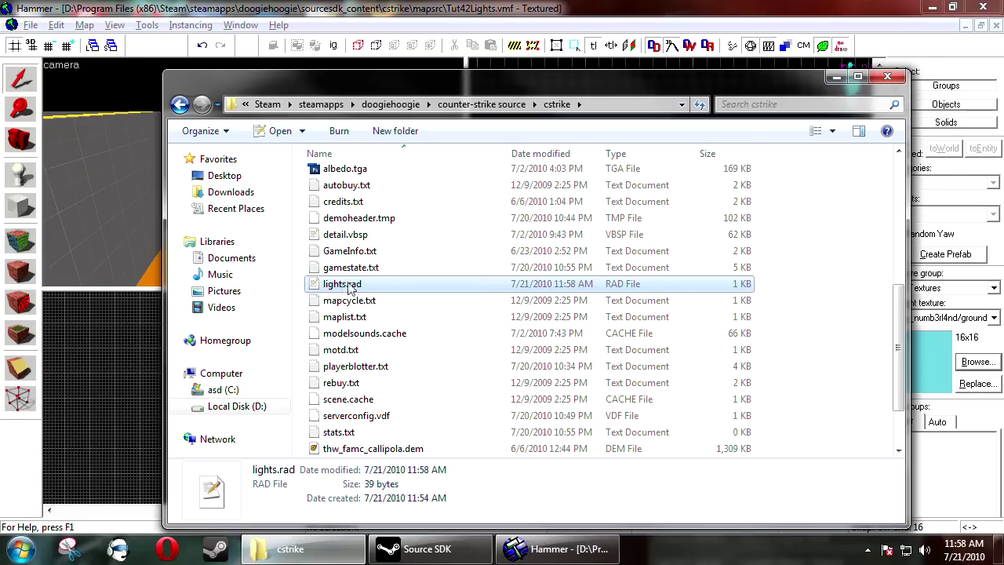
Duplicate lights.rad in the cstrike folder, rename the copy TESTLIGHT.rad, and close the Explorer window.
click(709, 273)
click(700, 285)
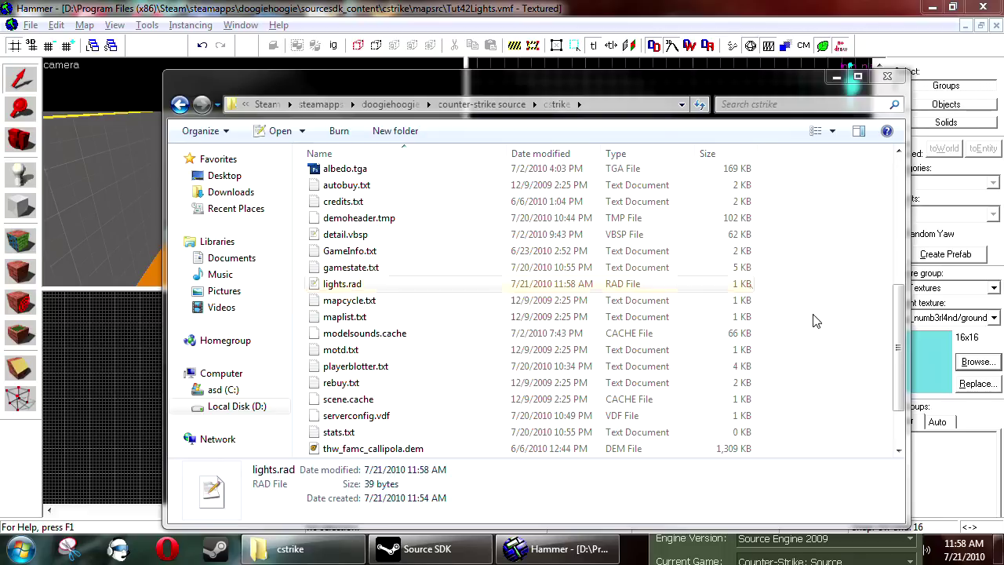
scroll(477, 417, down, 2)
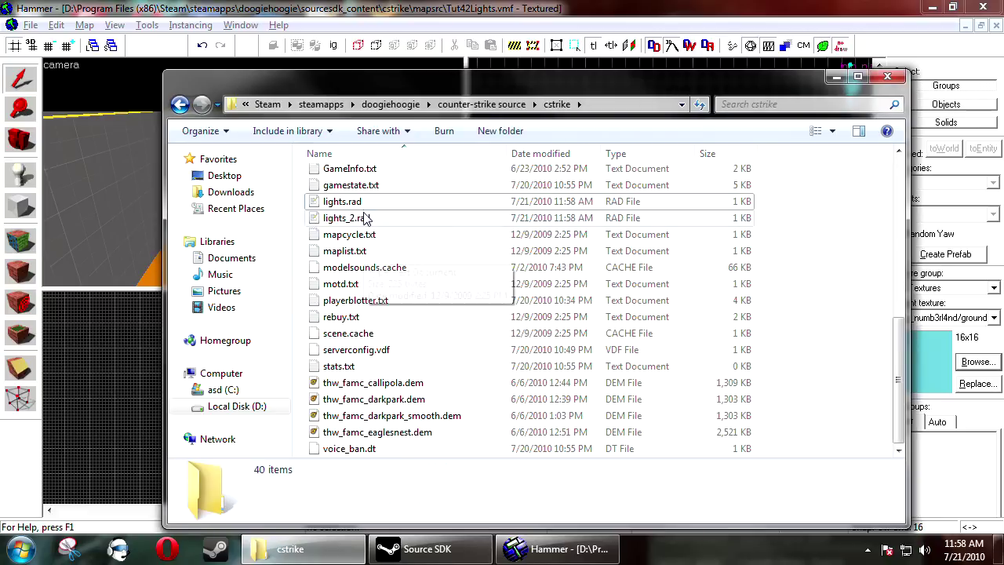
click(399, 221)
key(F2)
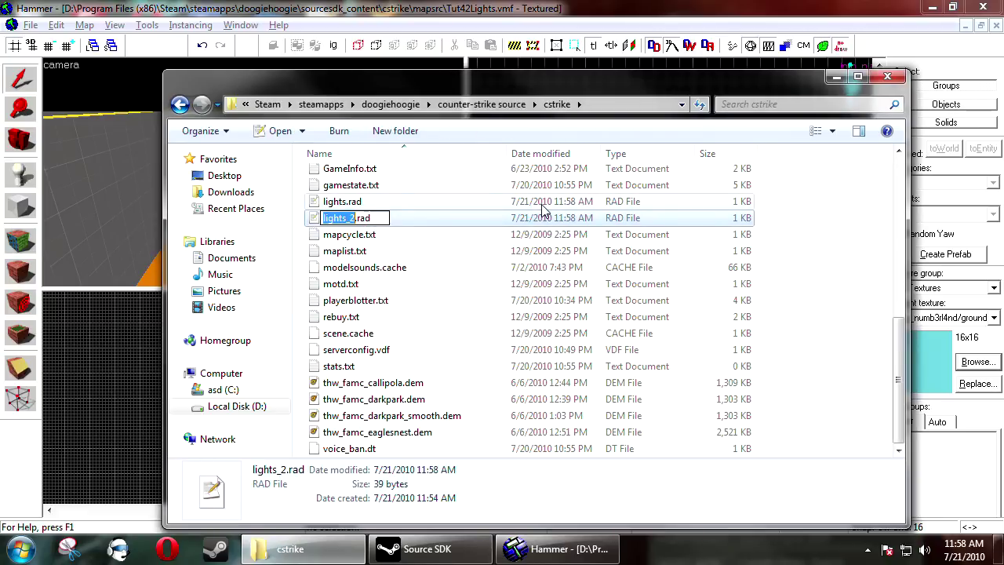
text(TESTLIGHT)
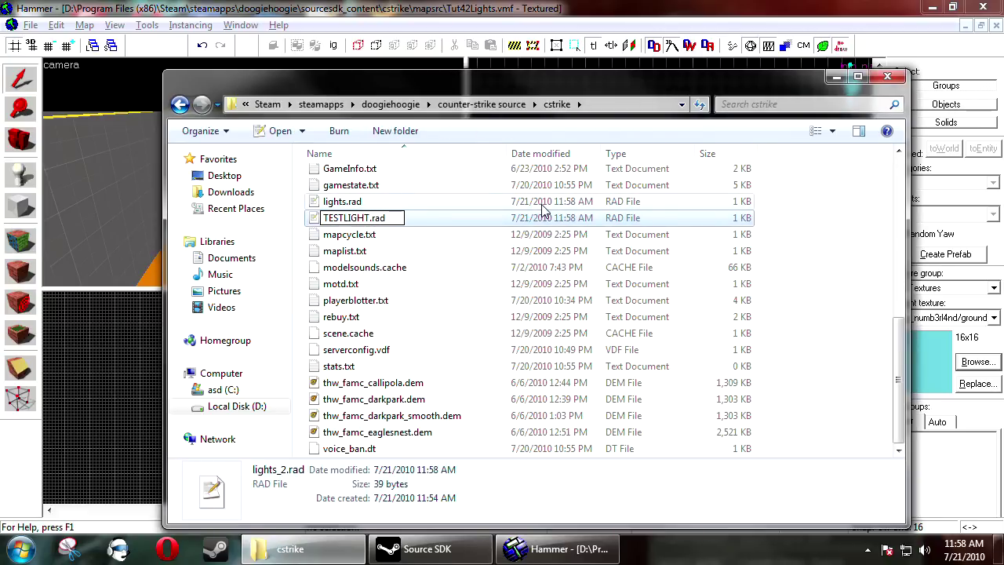
drag(369, 218, 308, 224)
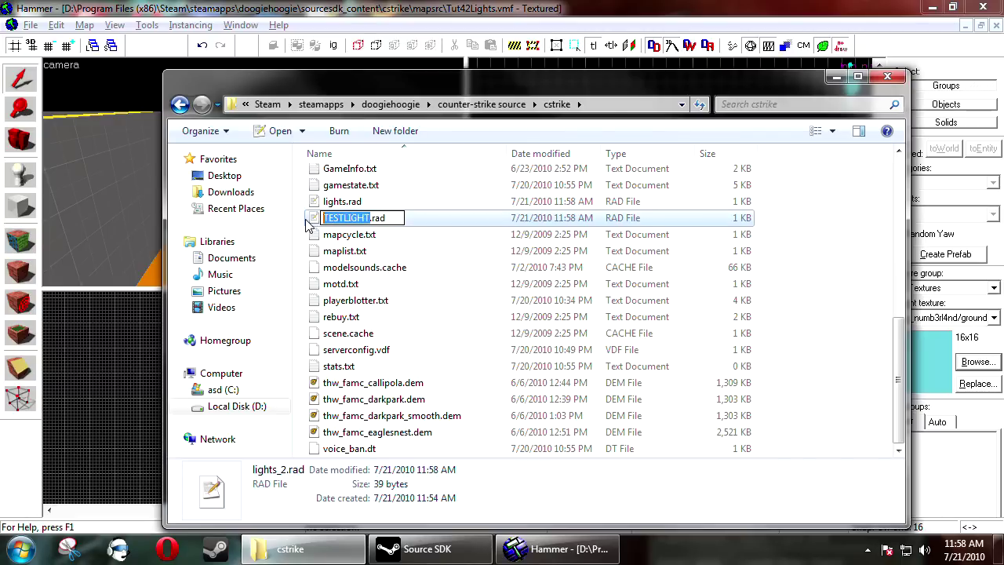
click(780, 283)
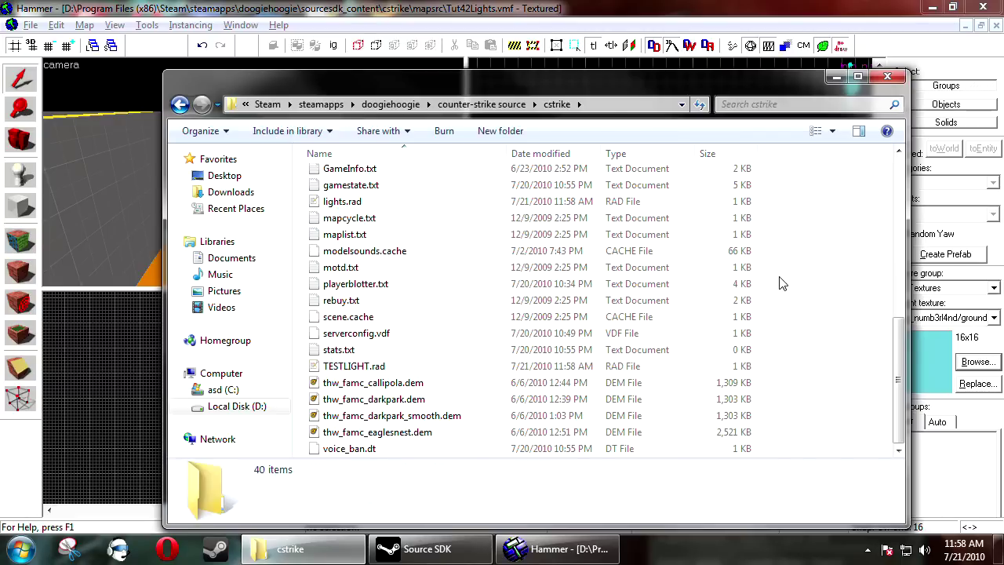
click(887, 76)
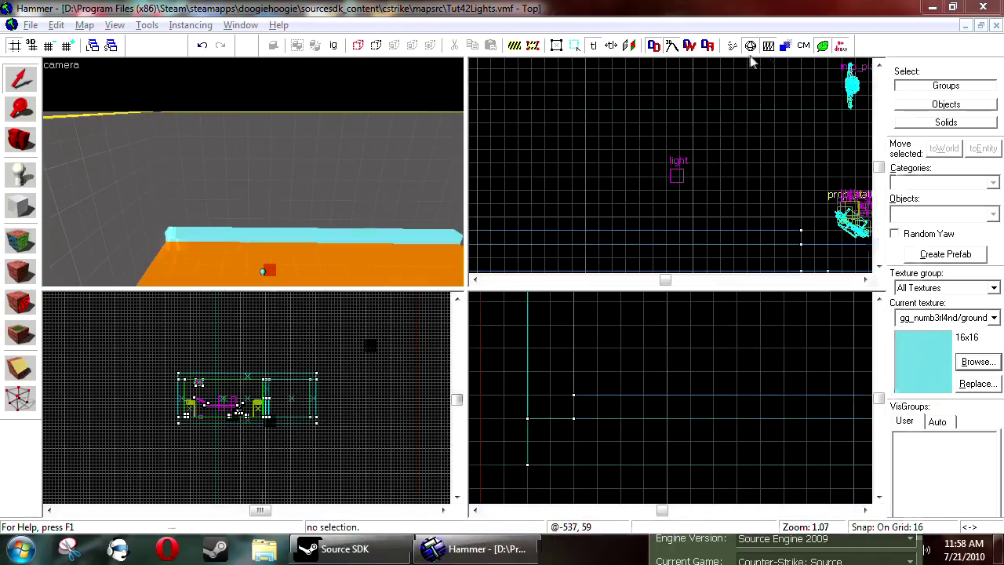
Open the expert map compile settings and review the $bsp_exe parameters of the Default configuration.
click(732, 47)
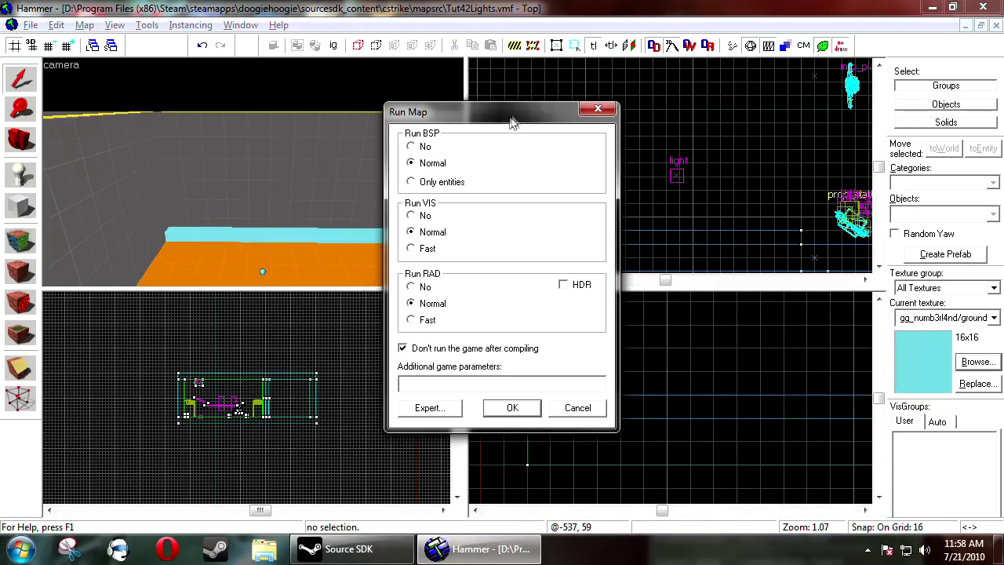
click(452, 396)
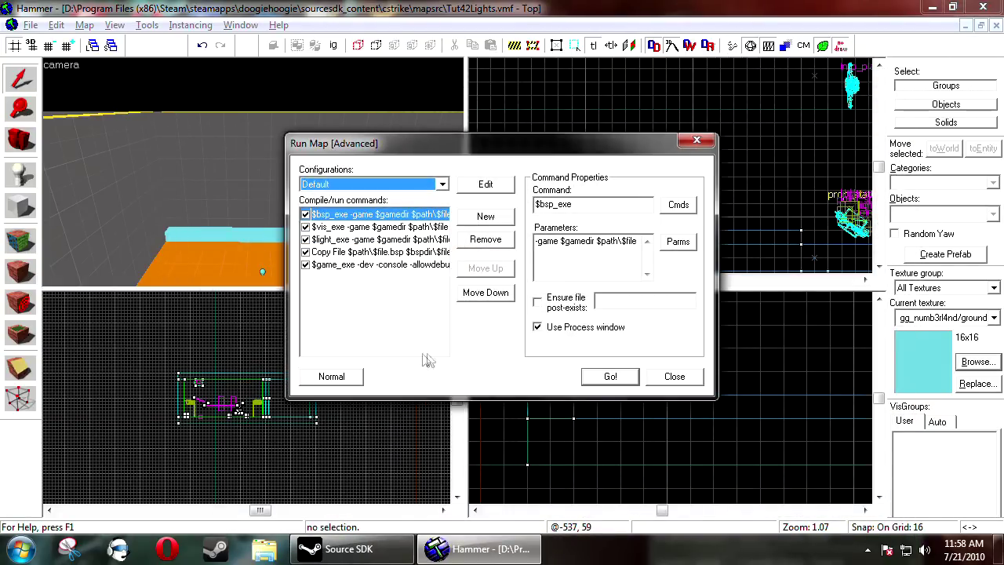
click(437, 186)
click(429, 197)
drag(574, 241, 637, 241)
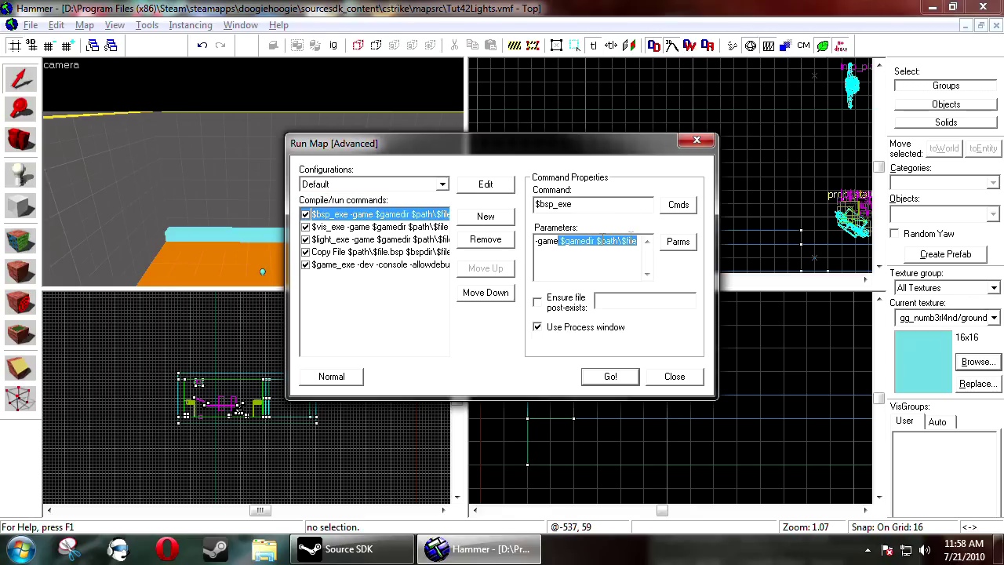
Add -lights TESTLIGHT.rad in front of -game in the parameters of the $light_exe command.
click(357, 226)
click(318, 241)
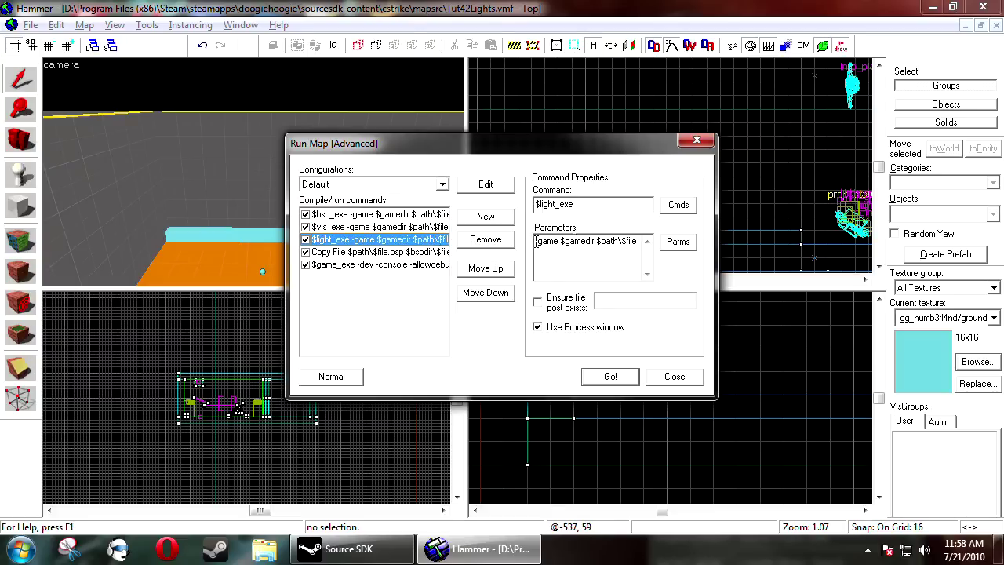
text(-lights)
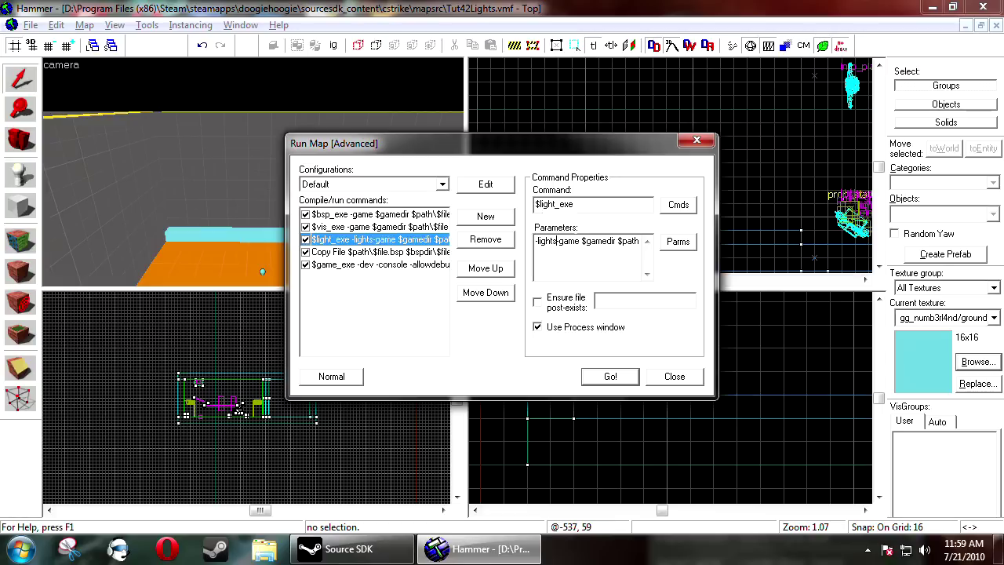
text( TESTLIGHT)
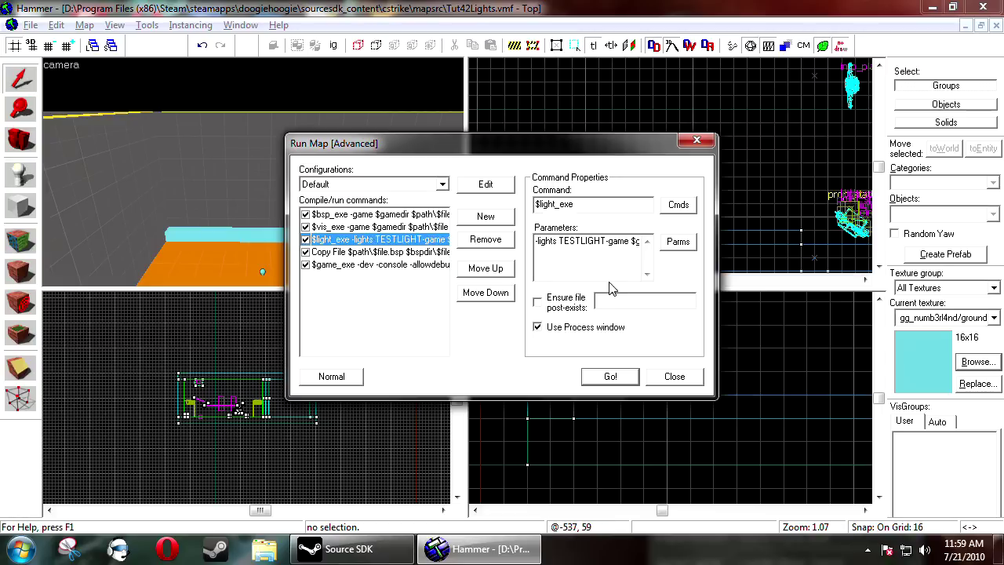
text(.rad)
key(super)
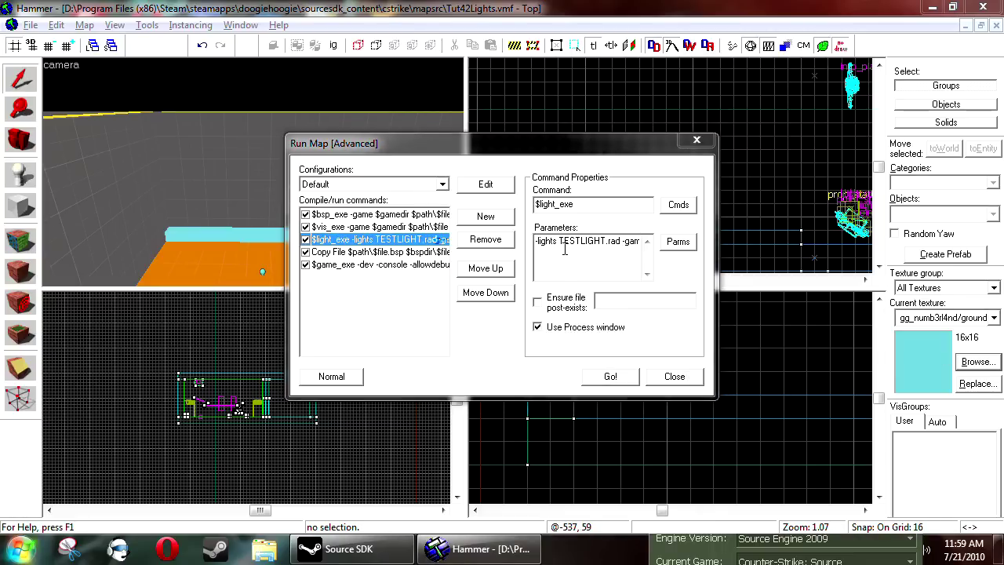
Remove the -lights TESTLIGHT.rad option from the $light_exe command's parameters.
drag(607, 242, 555, 245)
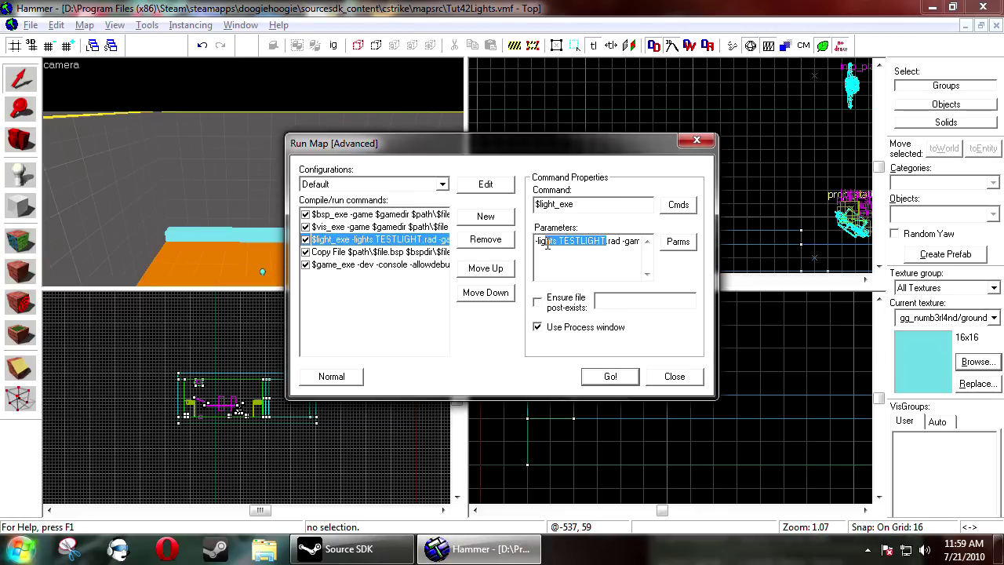
click(603, 242)
drag(619, 243, 522, 238)
key(Delete)
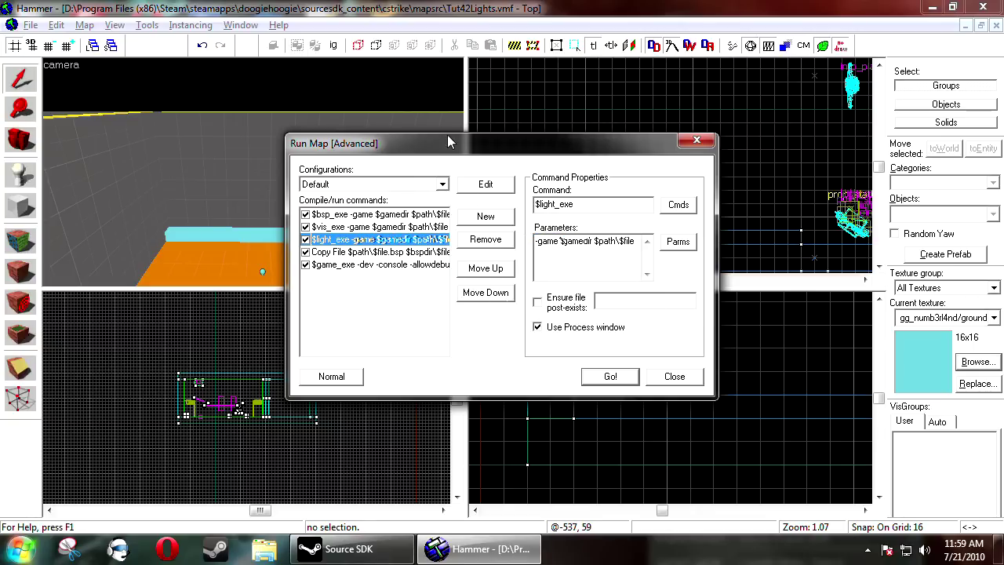
Review the saved run map configurations, especially the three Sylvan Compile entries, and close the compile settings.
click(466, 185)
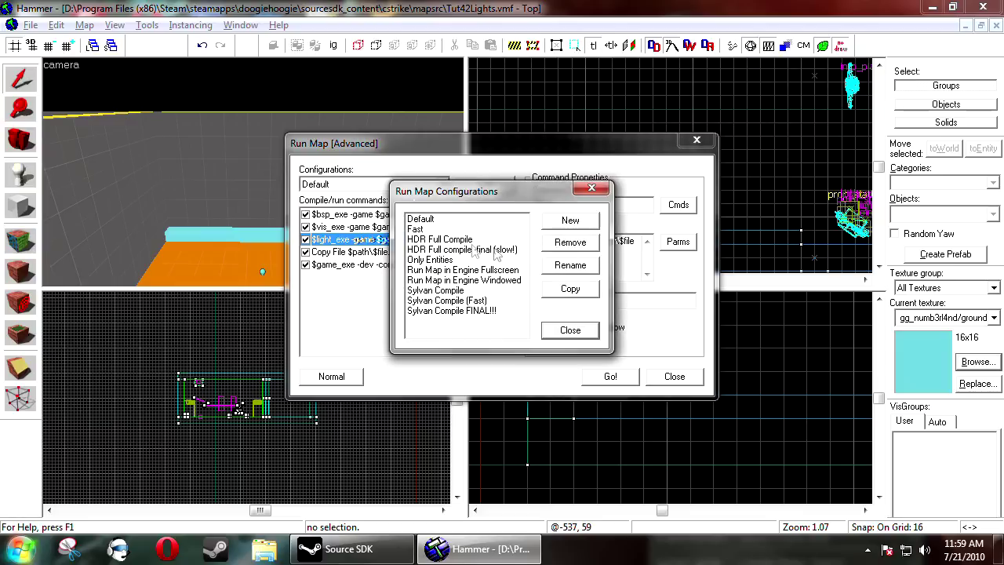
click(490, 222)
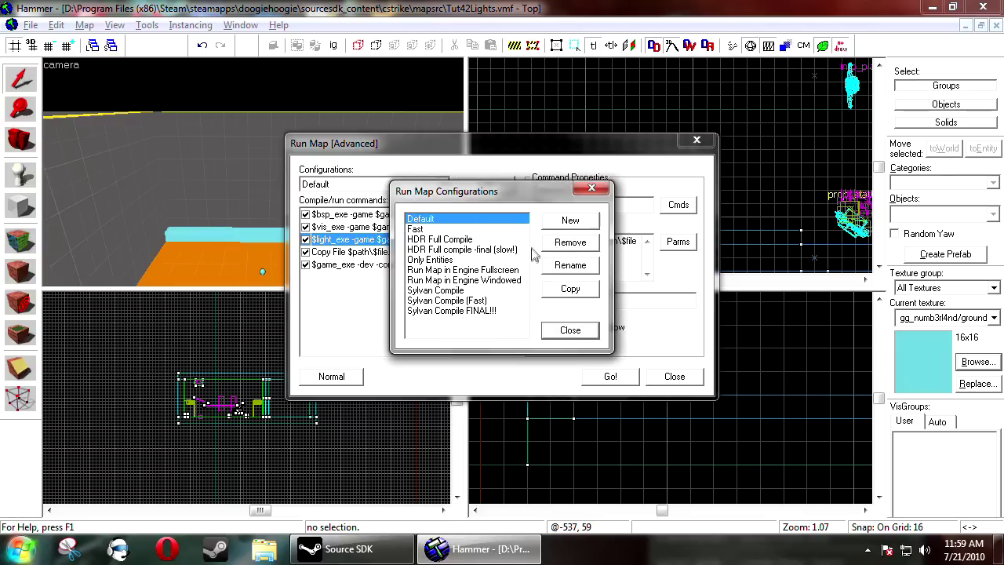
click(451, 291)
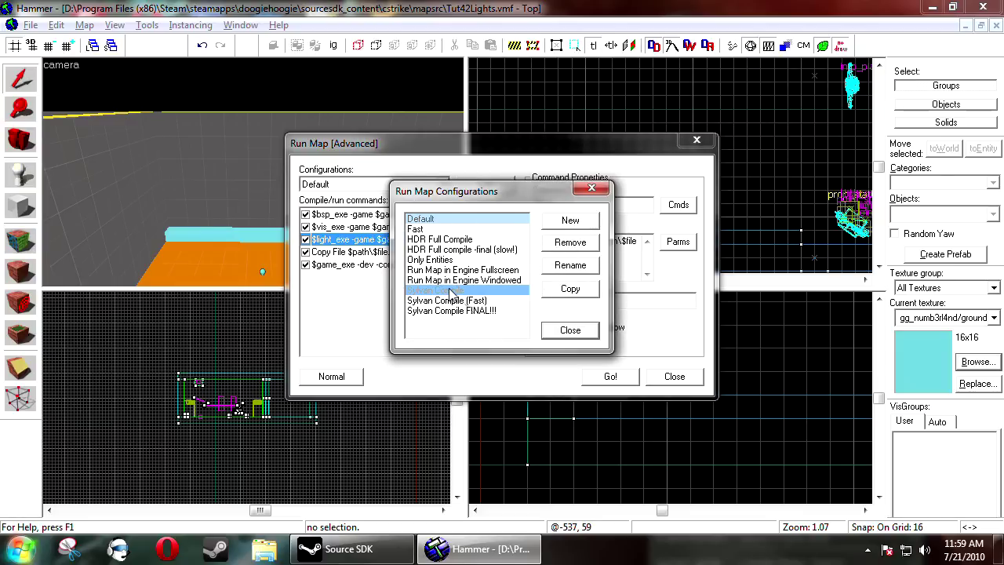
click(450, 299)
click(452, 308)
click(453, 292)
click(453, 301)
click(458, 311)
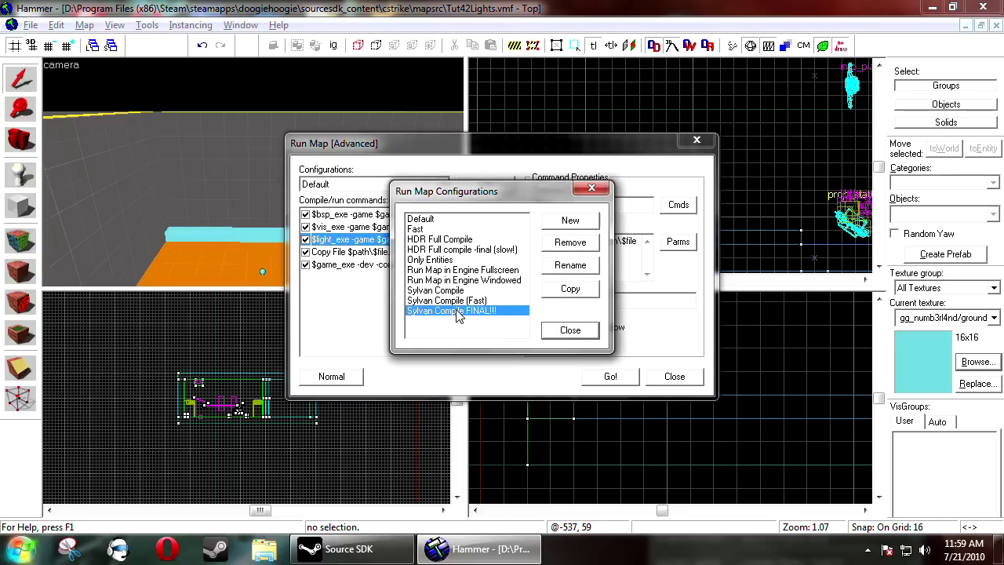
click(457, 291)
click(458, 302)
click(459, 310)
click(561, 335)
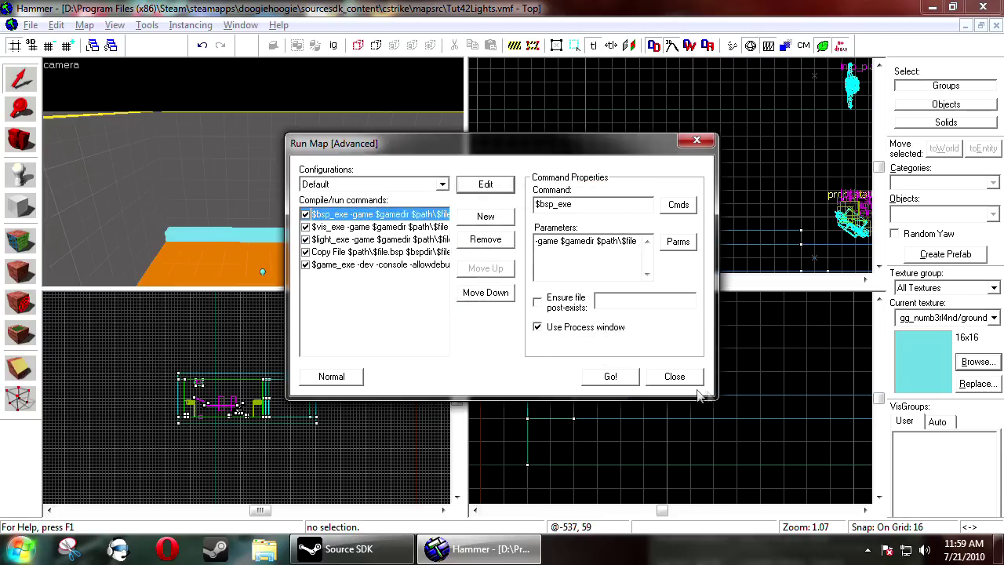
click(677, 378)
Delete the light entity standing on the orange floor near the cyan block.
scroll(333, 195, down, 2)
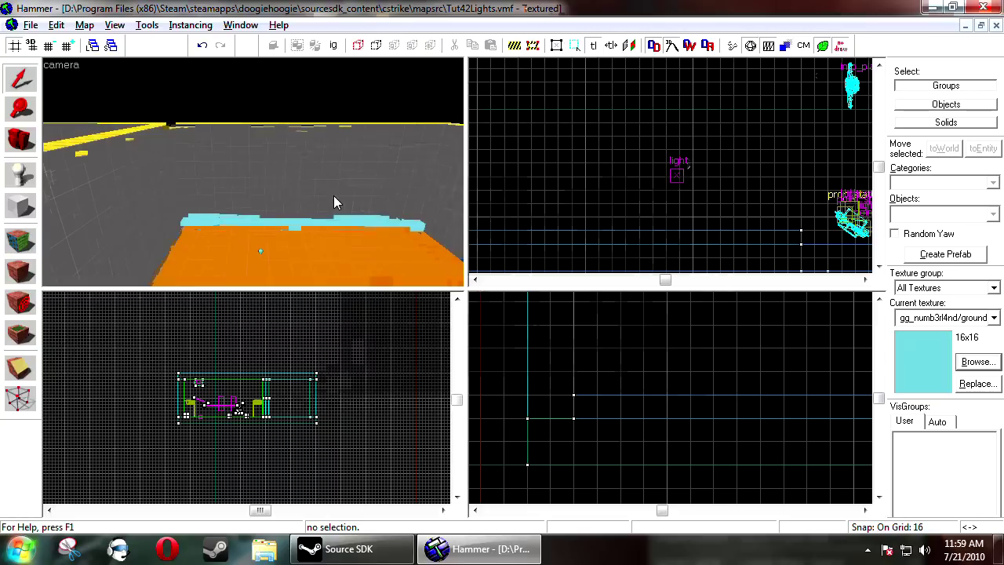
click(259, 251)
key(Delete)
Switch to Windows Explorer and open the cstrike folder inside counter-strike source.
right_click(264, 549)
click(232, 229)
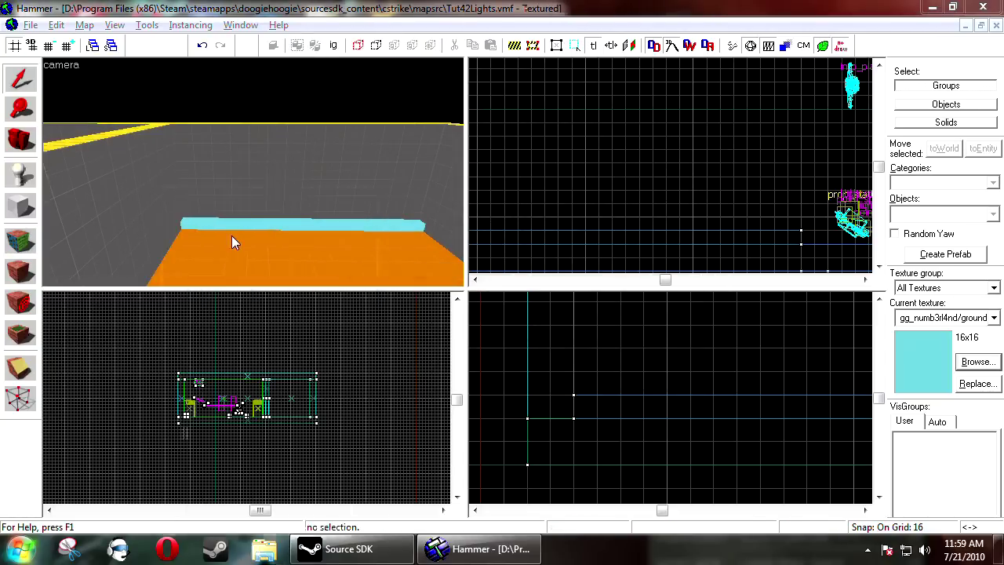
right_click(267, 549)
click(255, 245)
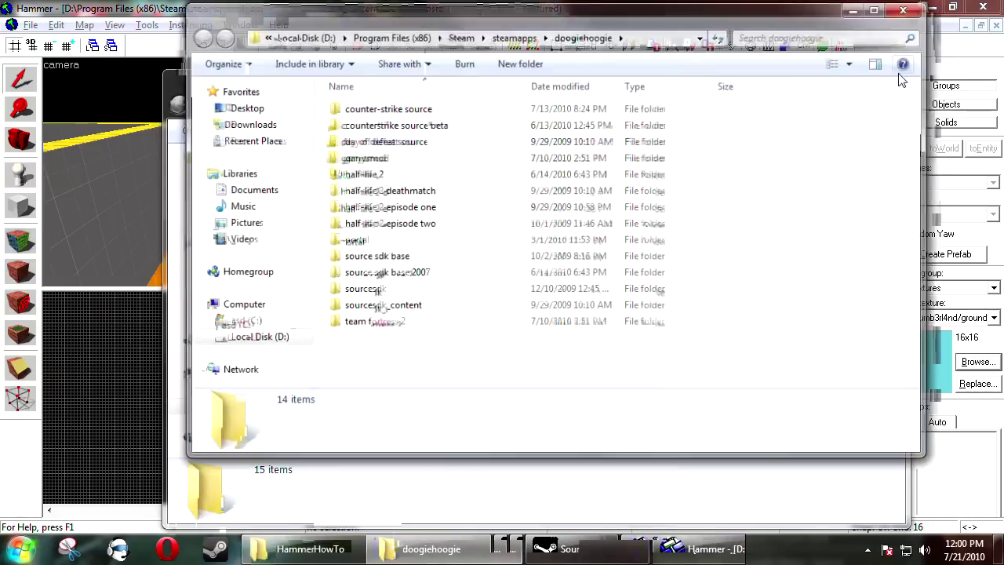
drag(712, 17, 736, 22)
click(888, 77)
double_click(278, 109)
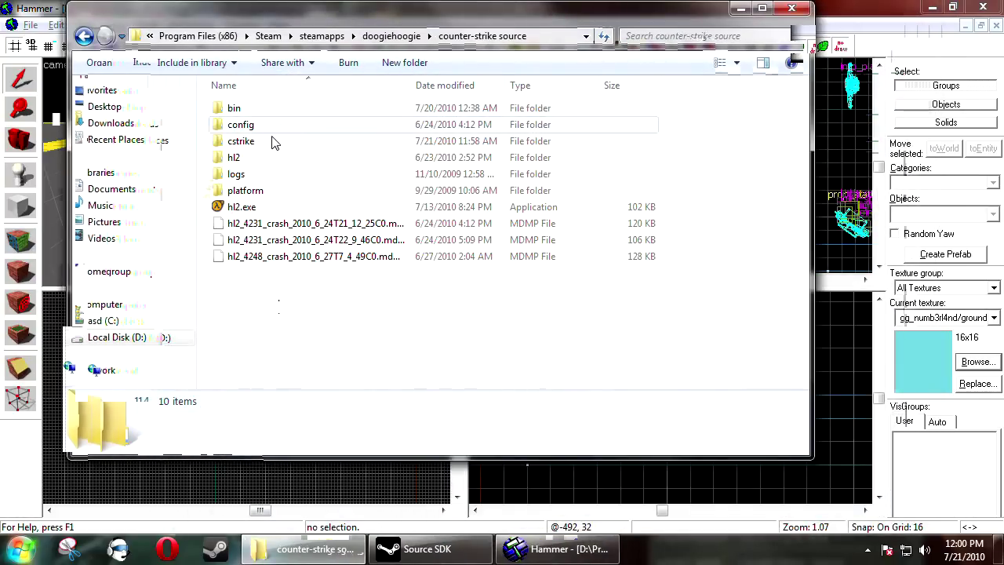
double_click(272, 144)
Delete TESTLIGHT.rad from the cstrike folder and close the Explorer window.
scroll(284, 310, down, 8)
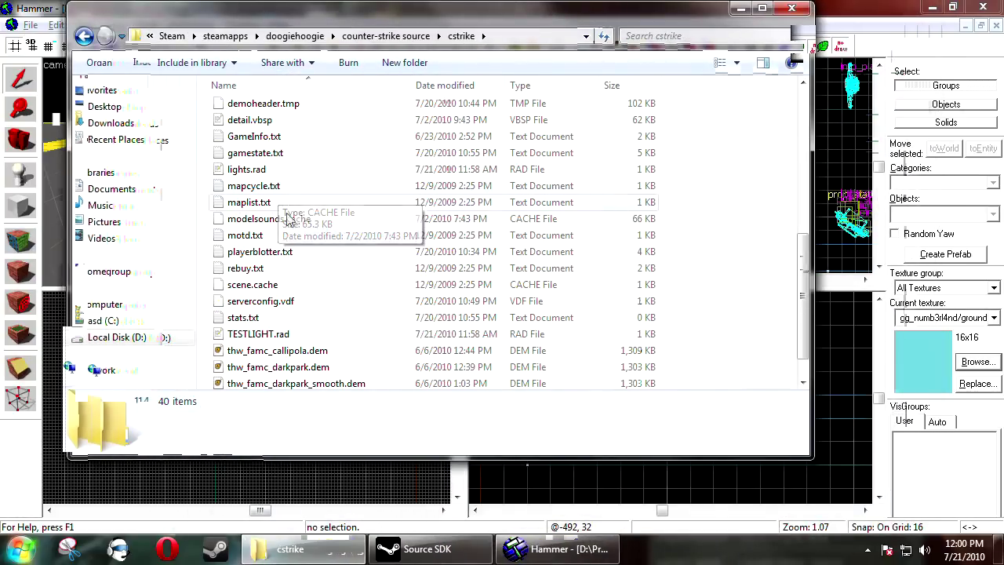
click(284, 302)
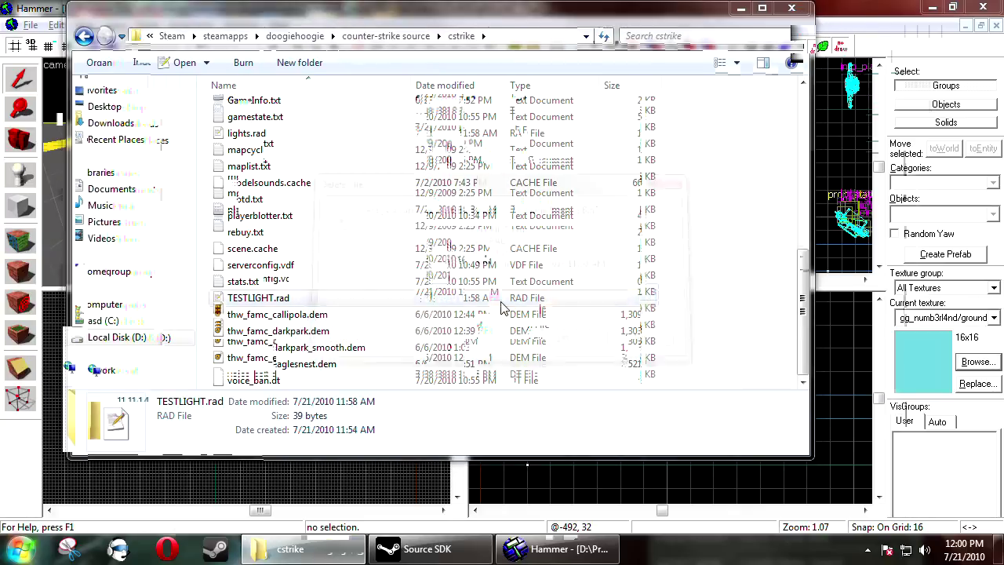
key(Delete)
drag(689, 368, 628, 311)
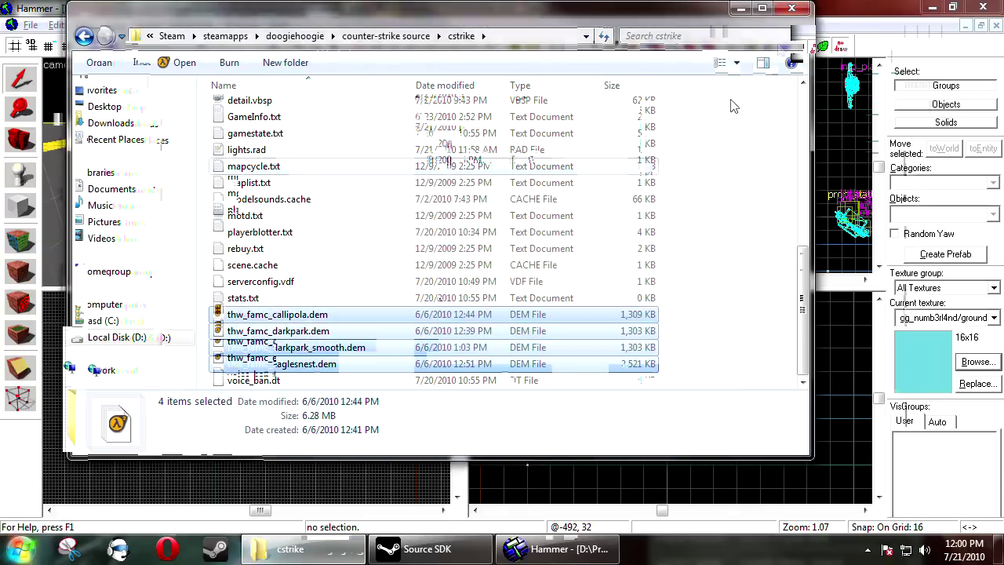
key(Delete)
click(791, 8)
Compile the map in the normal run mode with BSP, VIS and RAD set to Normal, without running the game.
click(733, 46)
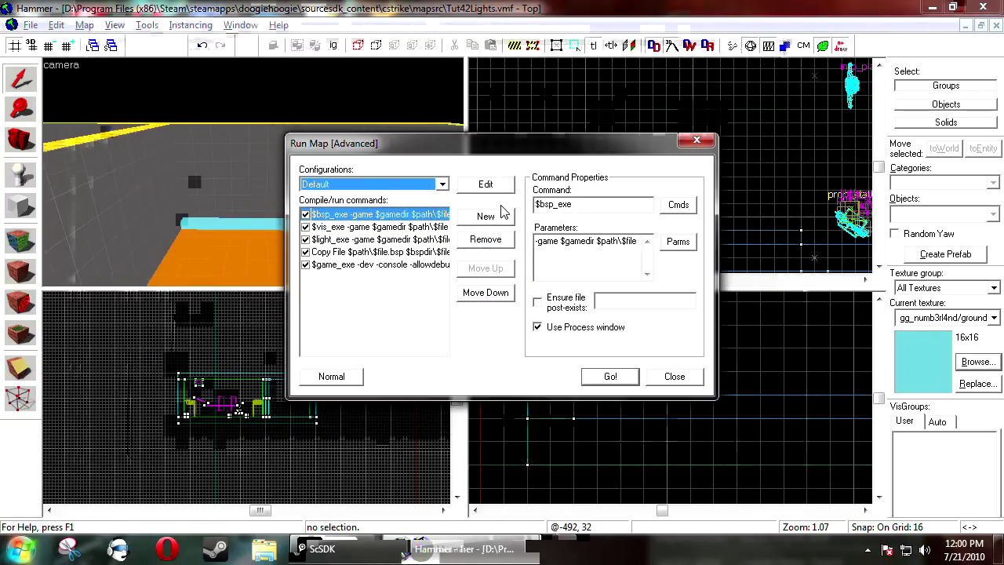
click(445, 185)
click(445, 184)
click(331, 377)
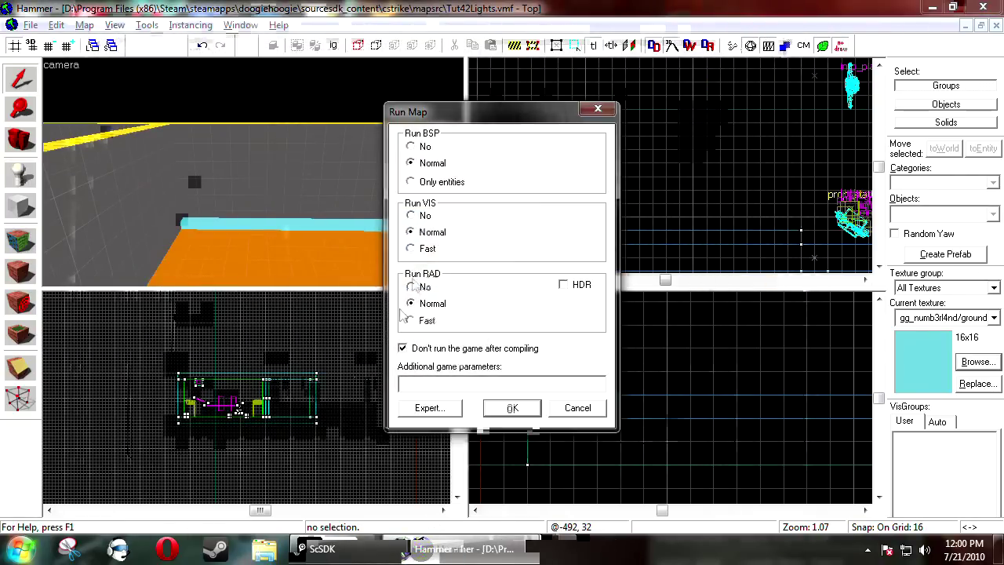
click(512, 408)
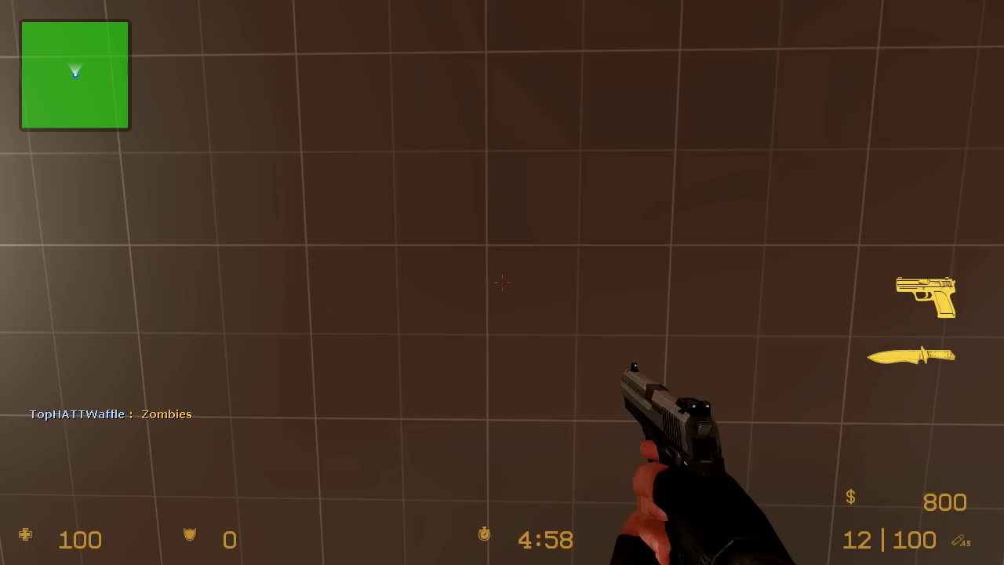
Walk through the compiled map in Counter-Strike: Source and examine the light cast by the textured block in the back room.
key(w)
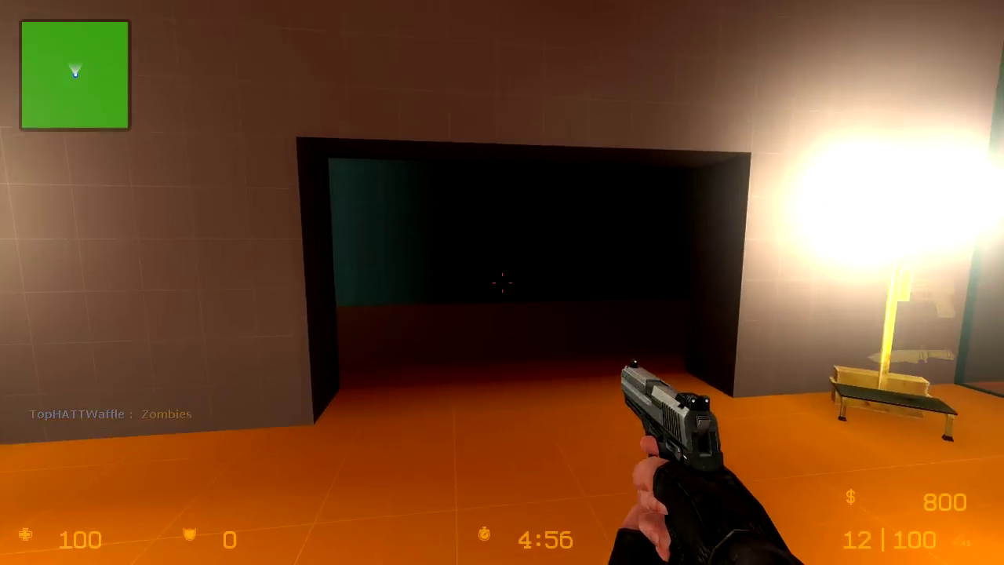
key(w)
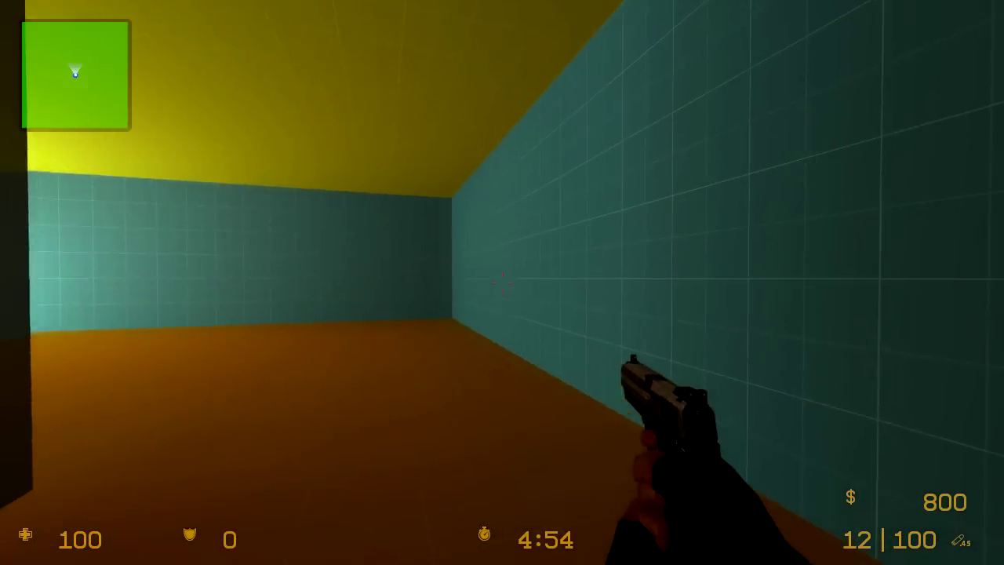
key(w)
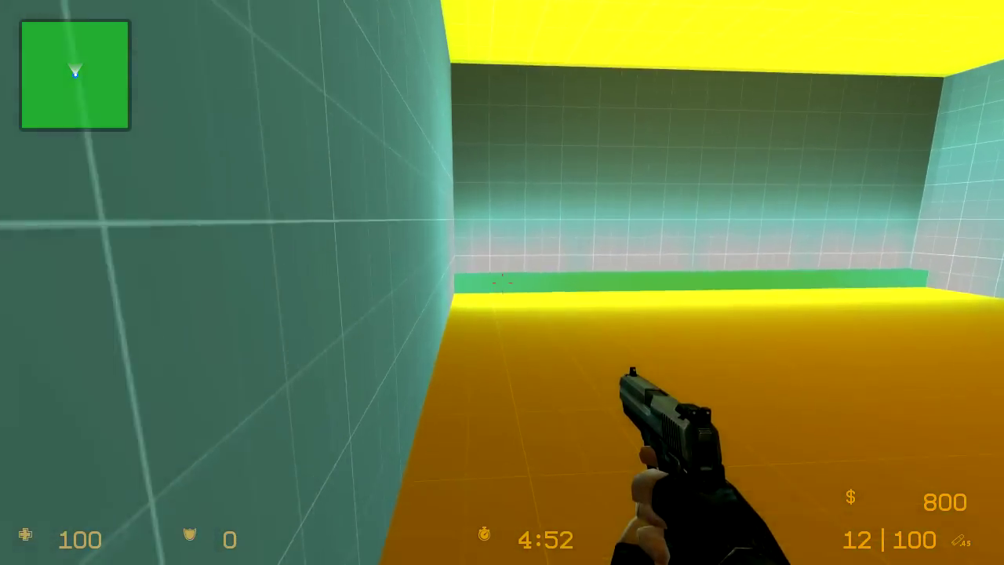
key(w)
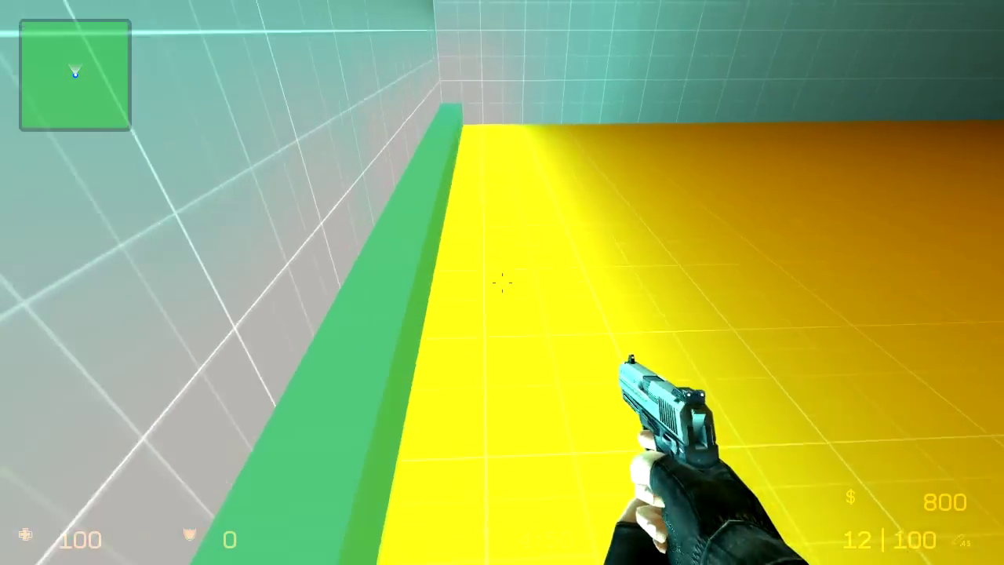
Walk along the textured strip at the foot of the back room's walls and examine its surface brightness up close.
key(w)
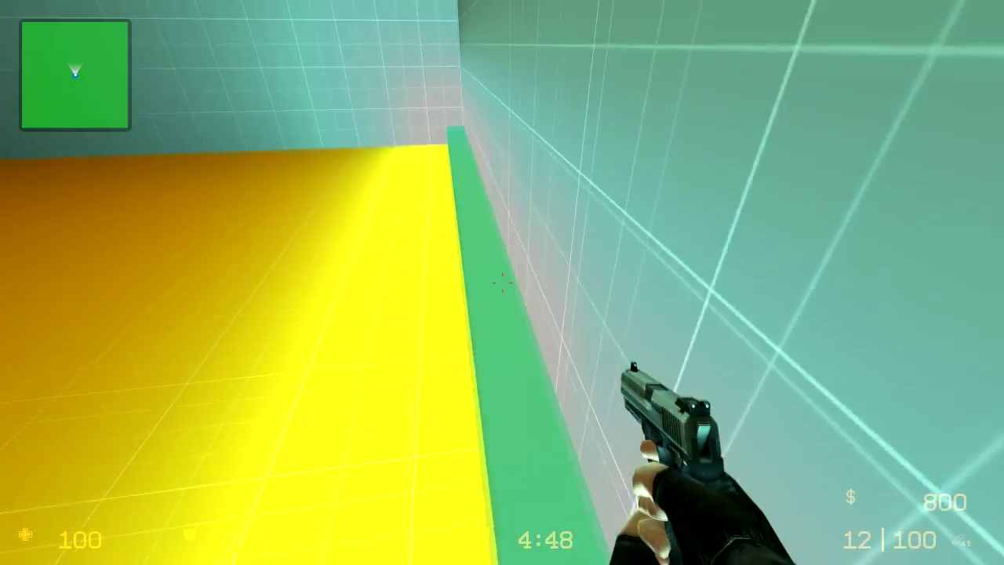
key(w)
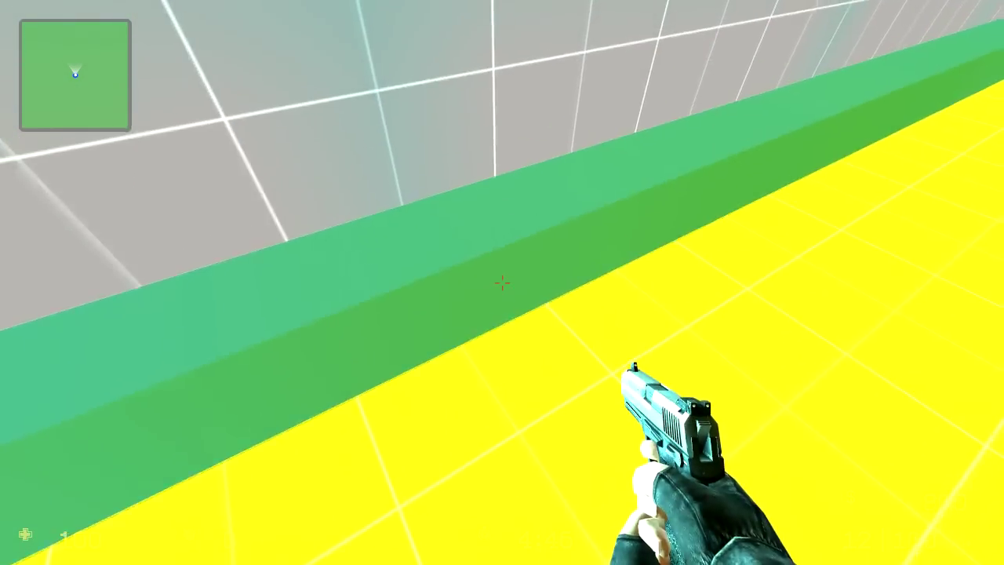
key(w)
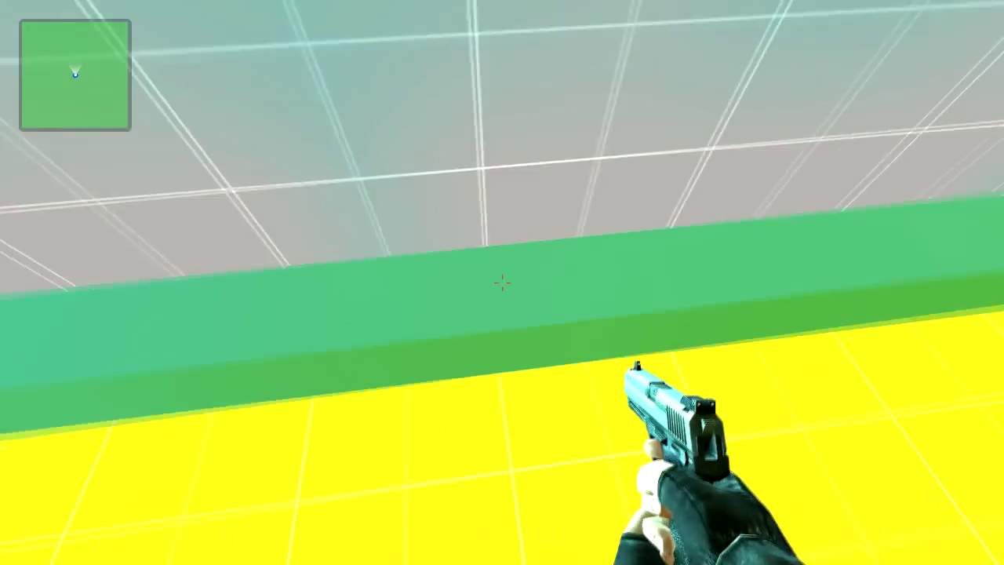
key(w)
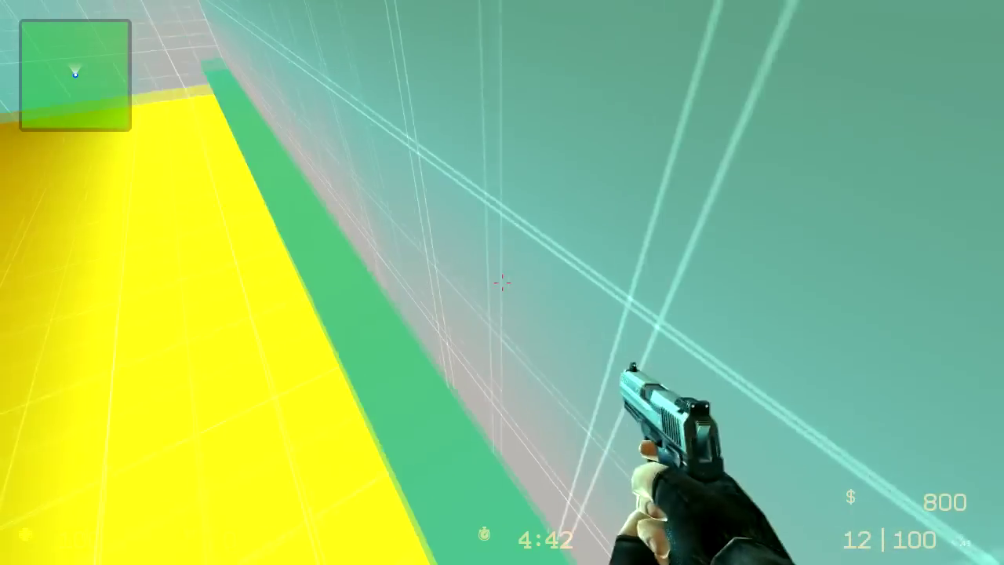
key(w)
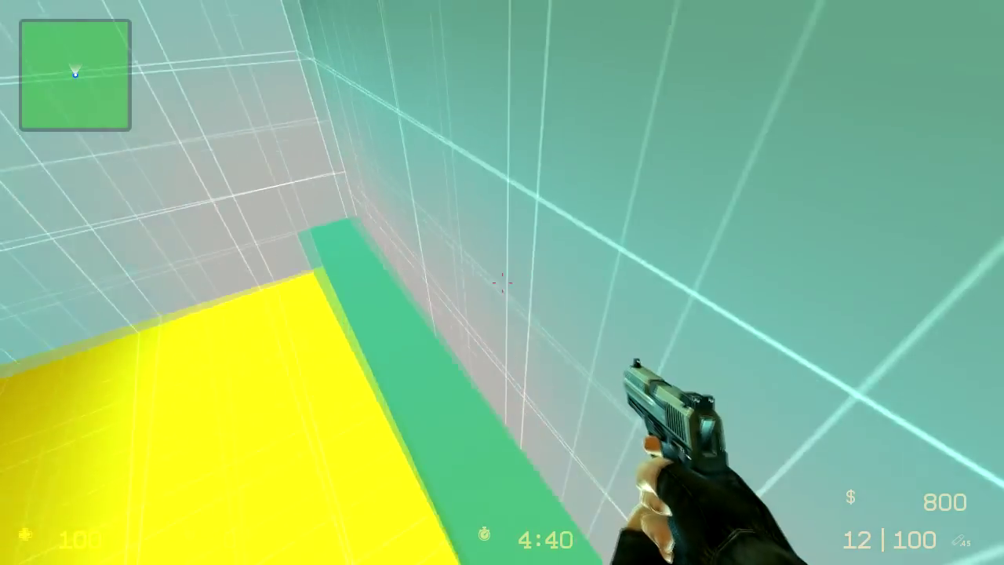
key(w)
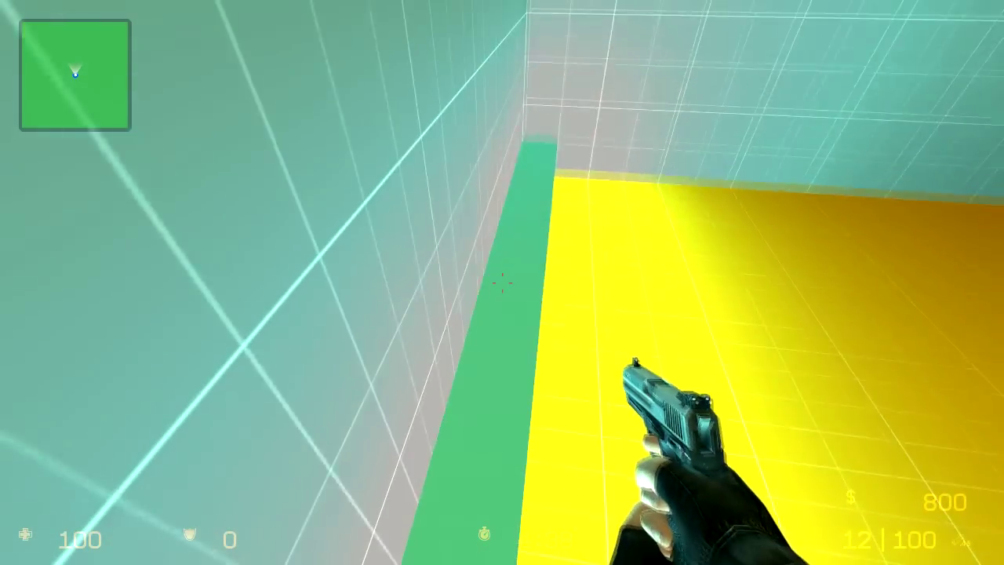
key(w)
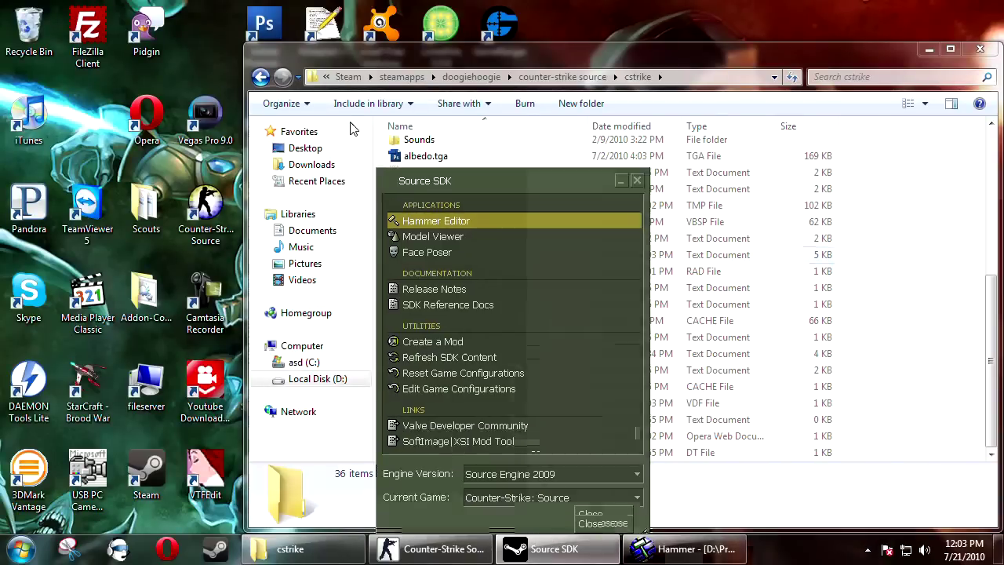
Switch to the cstrike folder window in Windows Explorer and open its materials folder.
drag(353, 127, 283, 101)
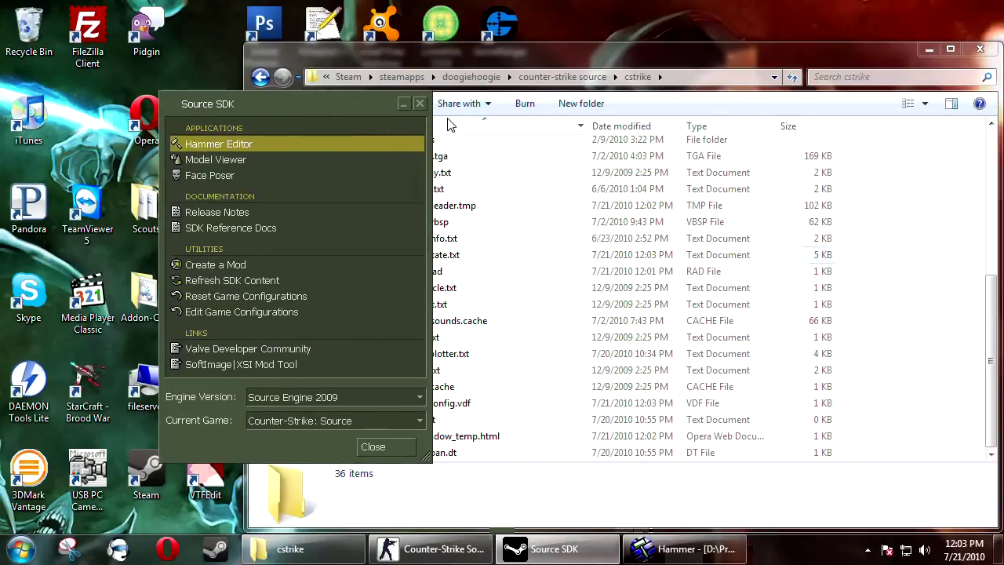
click(445, 61)
scroll(527, 330, up, 3)
scroll(526, 330, up, 3)
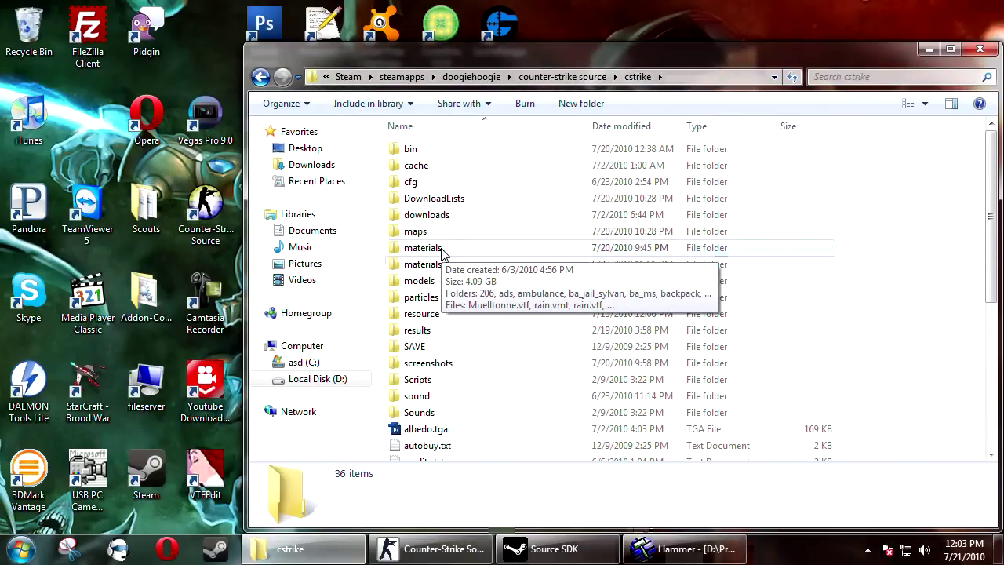
double_click(494, 251)
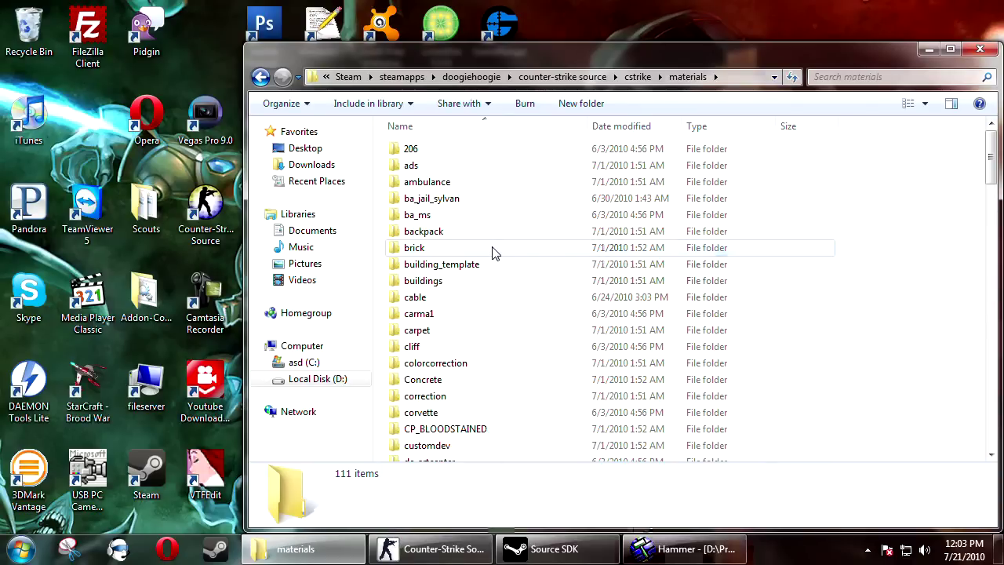
Open ground_03.vmt from the gg_numb3rl4nd materials folder in Notepad++.
scroll(481, 251, down, 3)
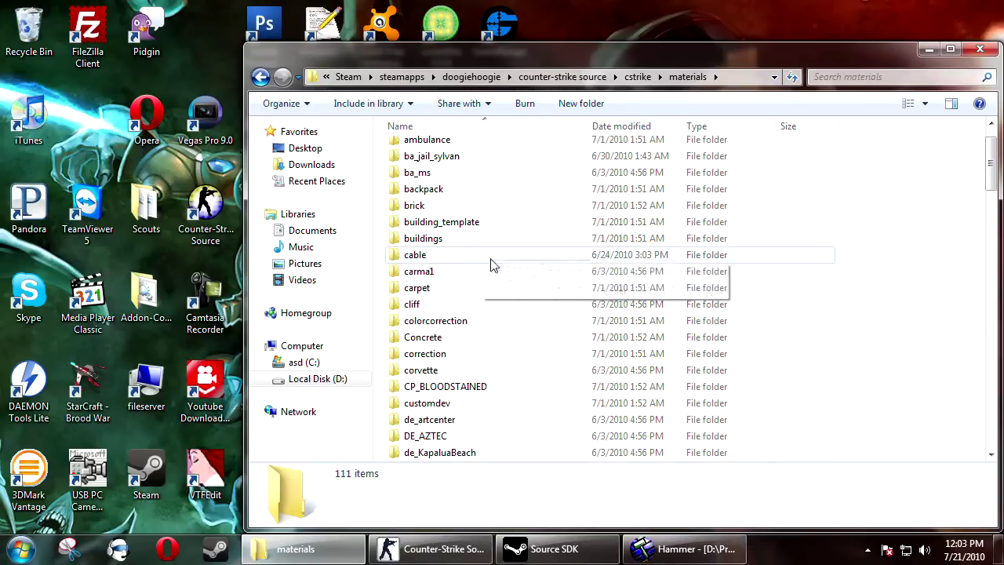
scroll(492, 338, down, 4)
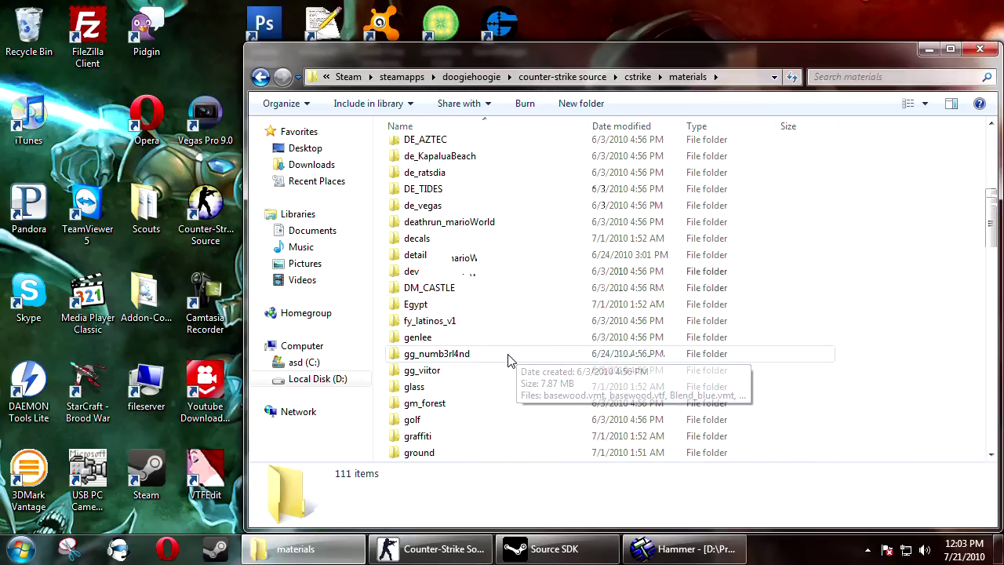
double_click(508, 357)
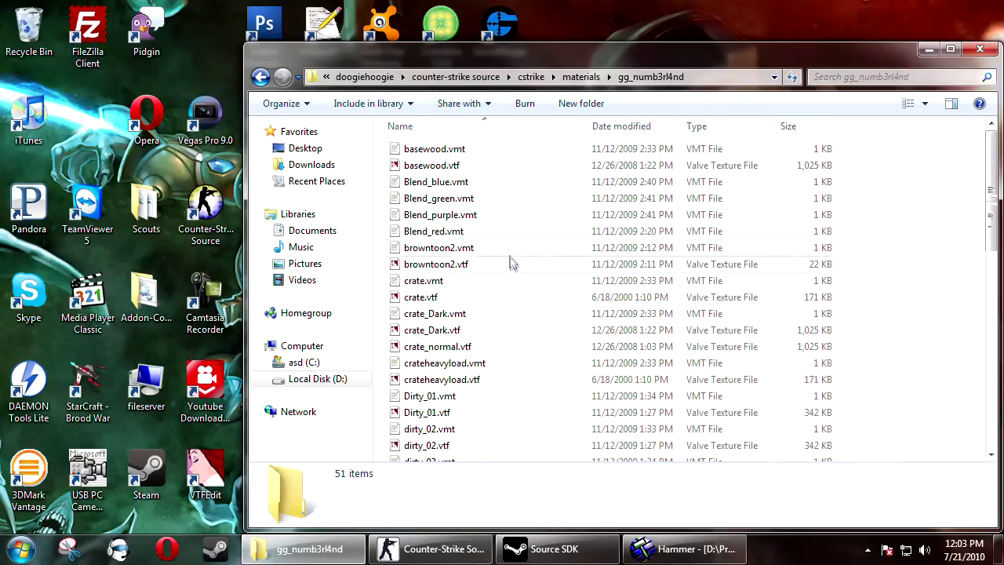
scroll(512, 262, down, 3)
scroll(517, 263, down, 4)
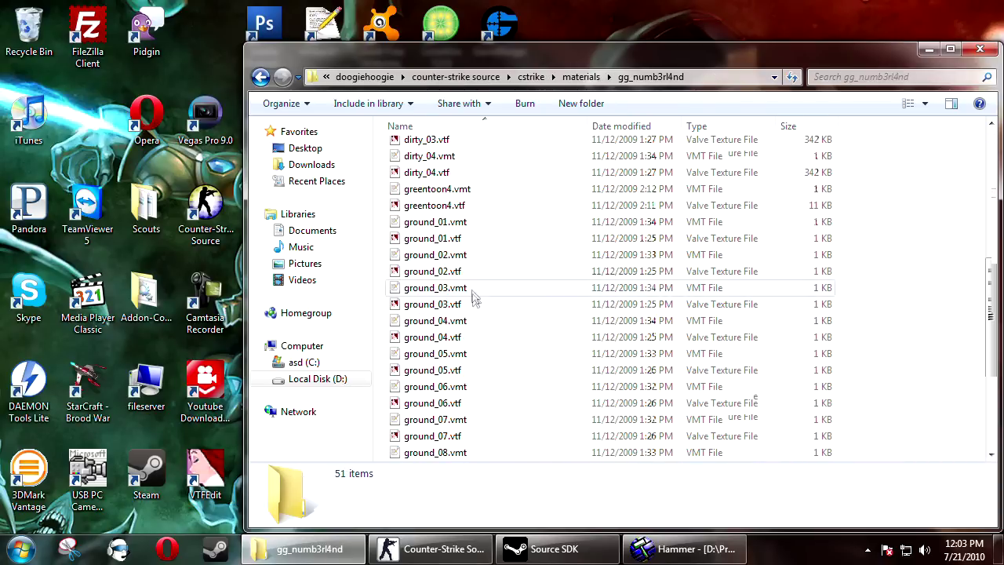
click(464, 290)
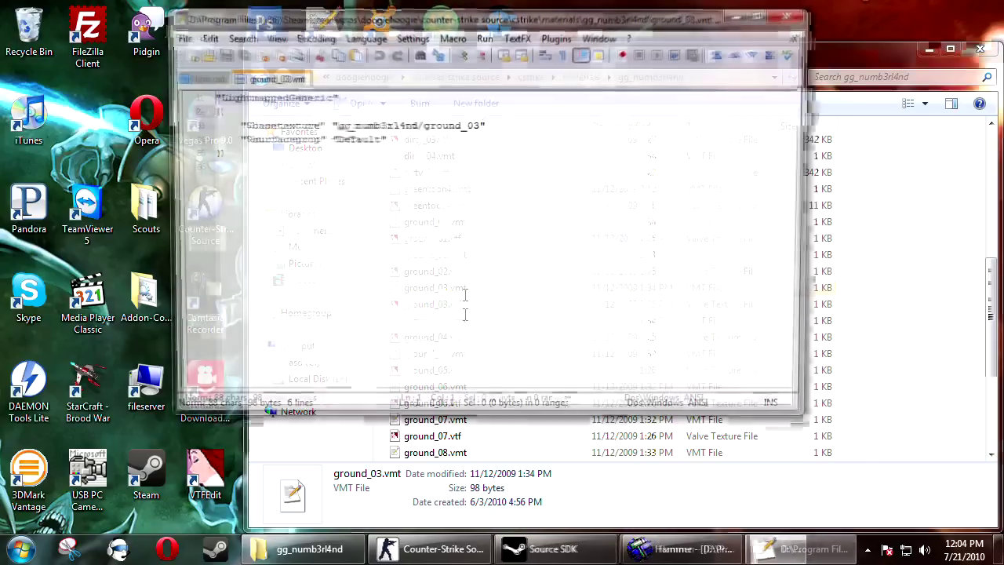
Add the line "$selfillum" "1" below the $surfaceprop line in ground_03.vmt and save the file.
click(415, 141)
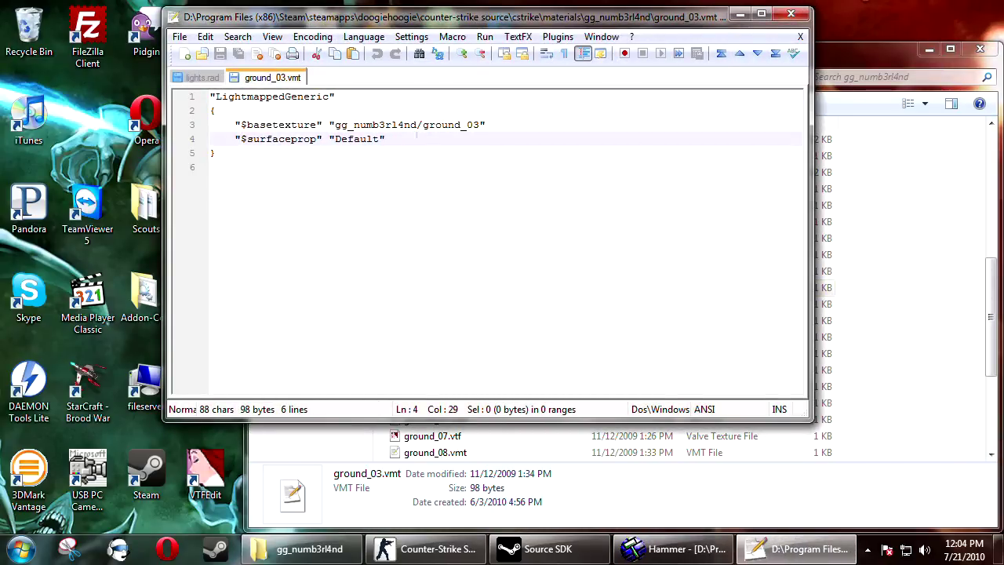
key(Return)
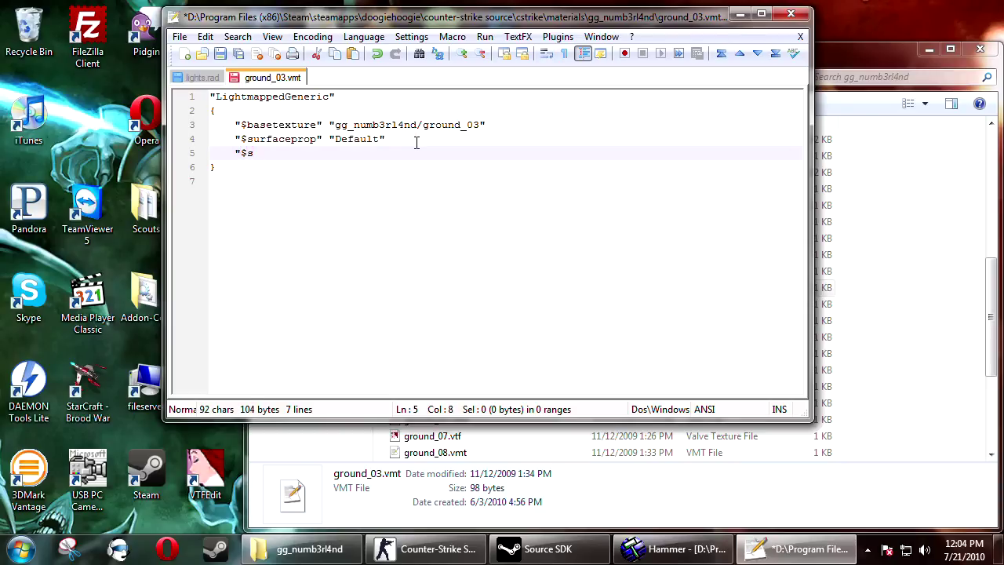
text("$self)
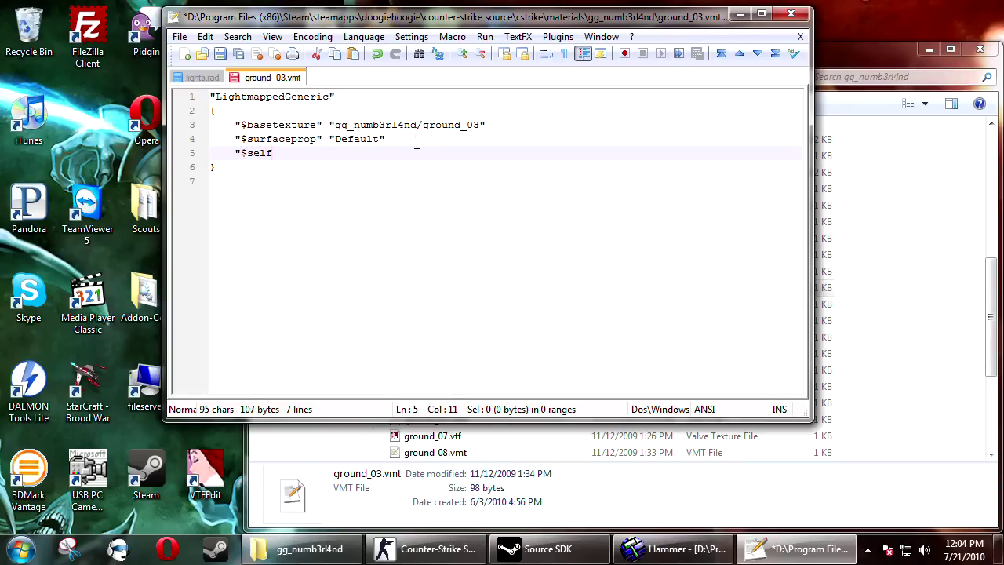
text("$selfillum" "1)
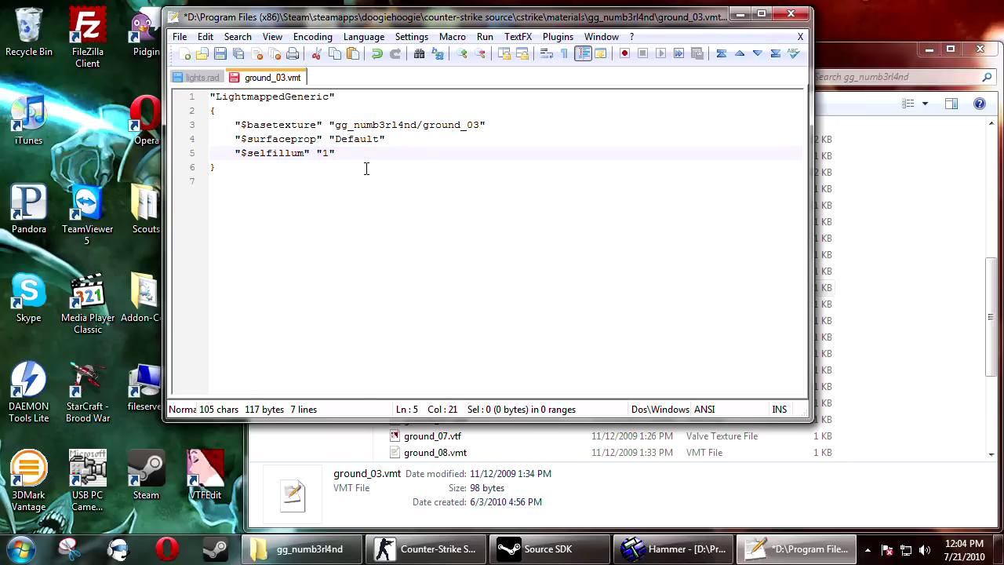
key(ctrl+s)
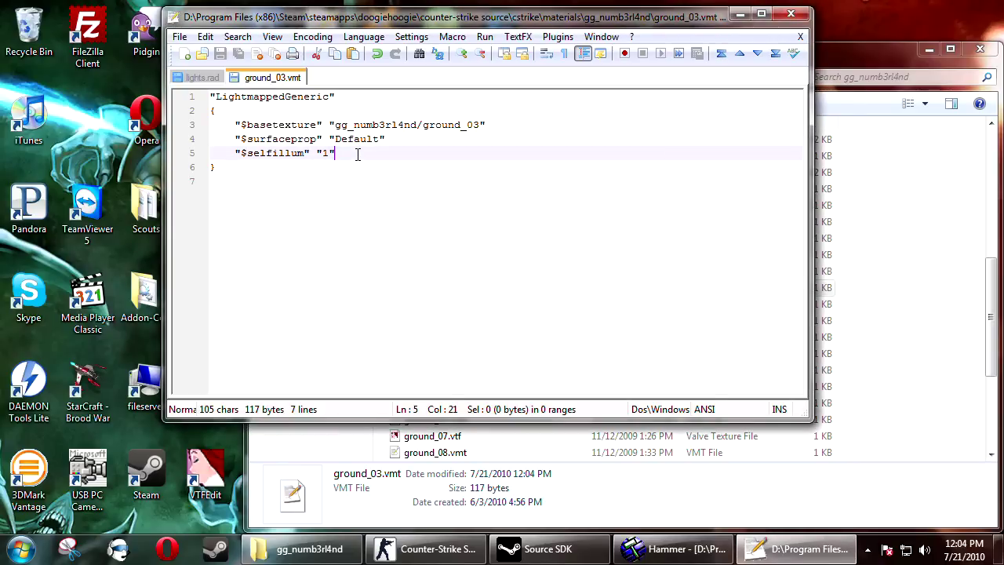
Add a quoted "$selfillumtint" parameter on a new line below $selfillum and begin its bracketed value.
key(Return)
text($selfillumtint)
click(230, 167)
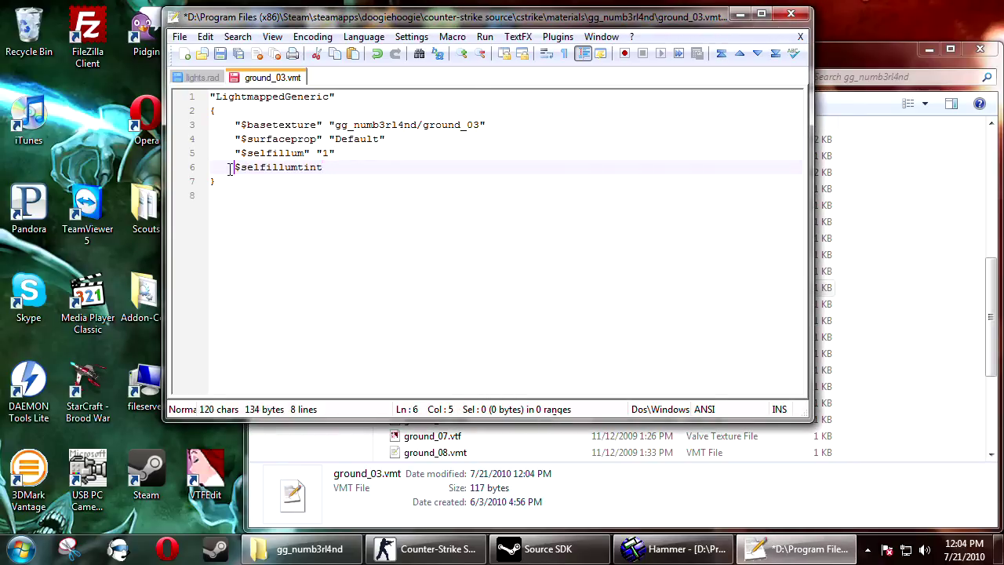
text(")
click(336, 166)
text(" "[)
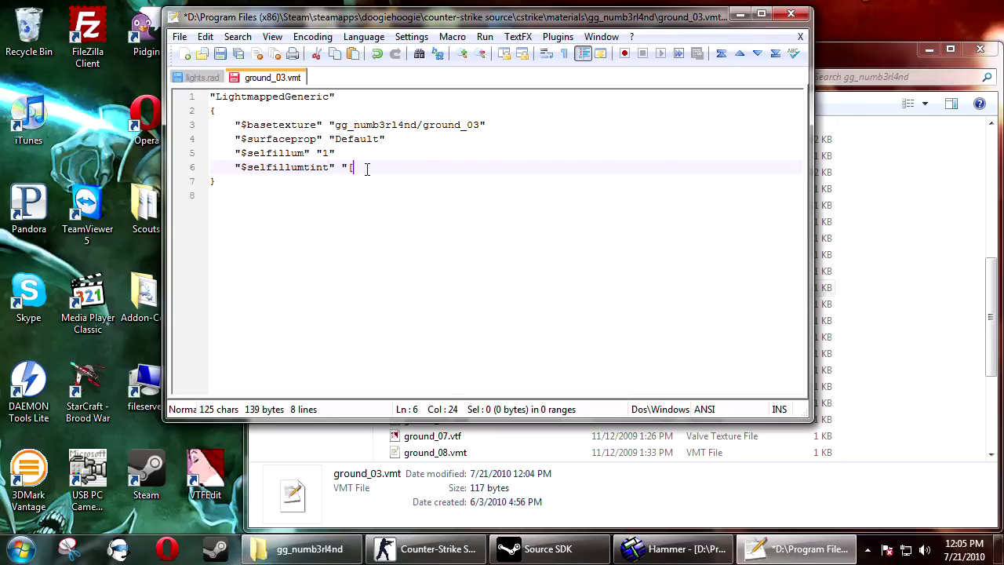
Complete the $selfillumtint value as "[1 1 1]" and remove the surplus blank line.
text(R)
key(BackSpace)
key(BackSpace)
key(BackSpace)
text(1 1 1])
key(Return)
key(BackSpace)
key(BackSpace)
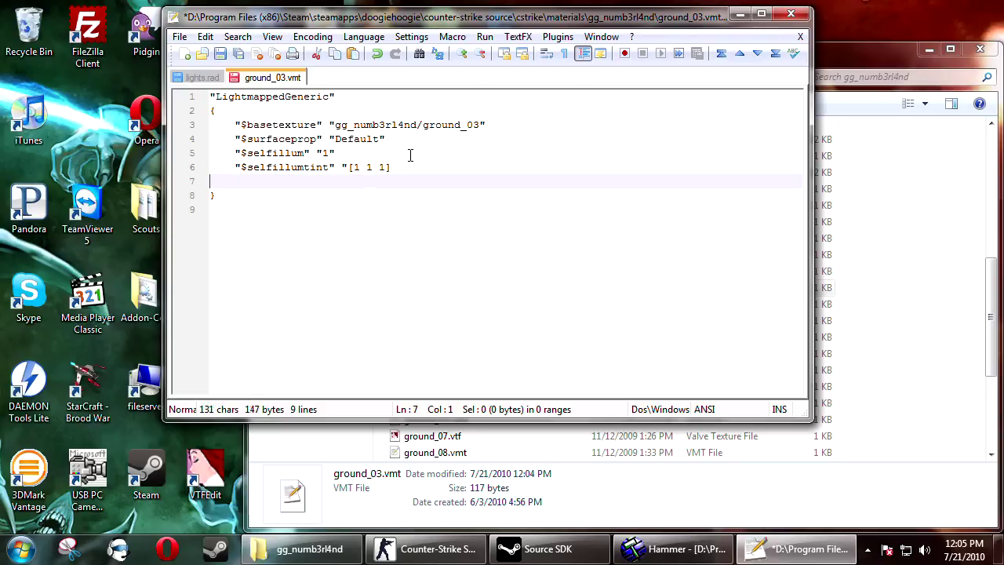
text(")
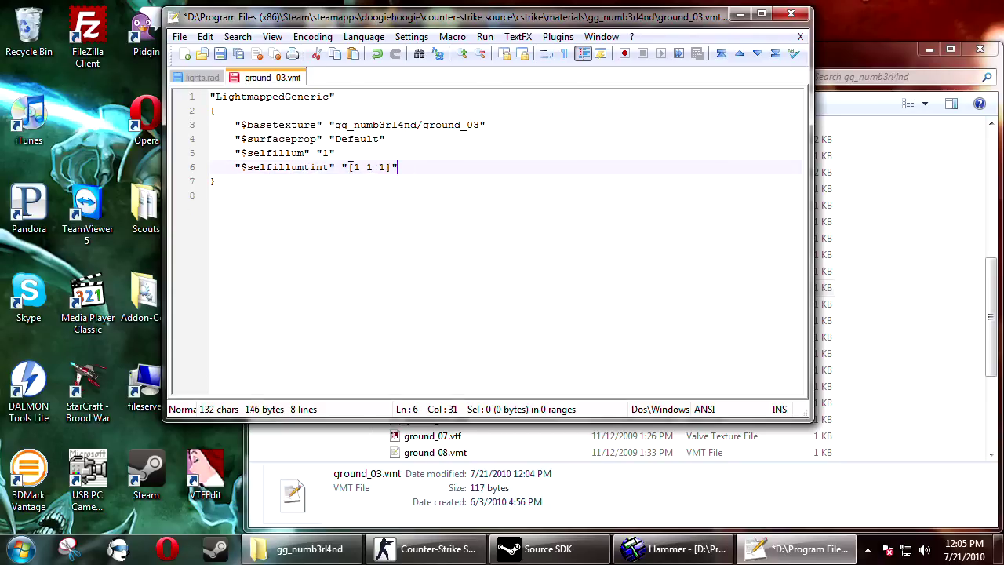
Set the $selfillumtint value to "[.2 .2 1]" and save ground_03.vmt.
click(354, 167)
click(367, 168)
click(376, 167)
key(BackSpace)
text(.2)
key(Down)
key(Home)
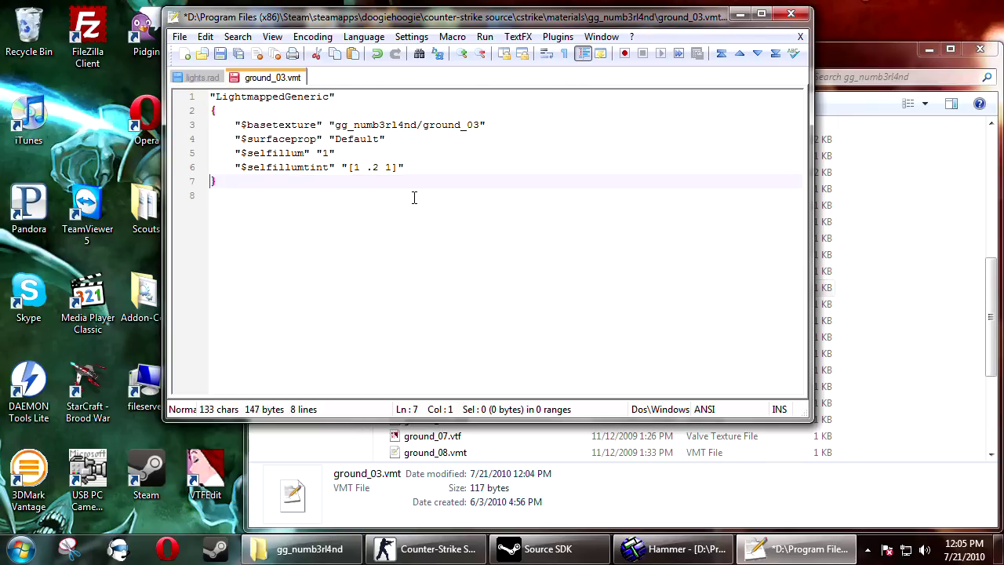
click(357, 168)
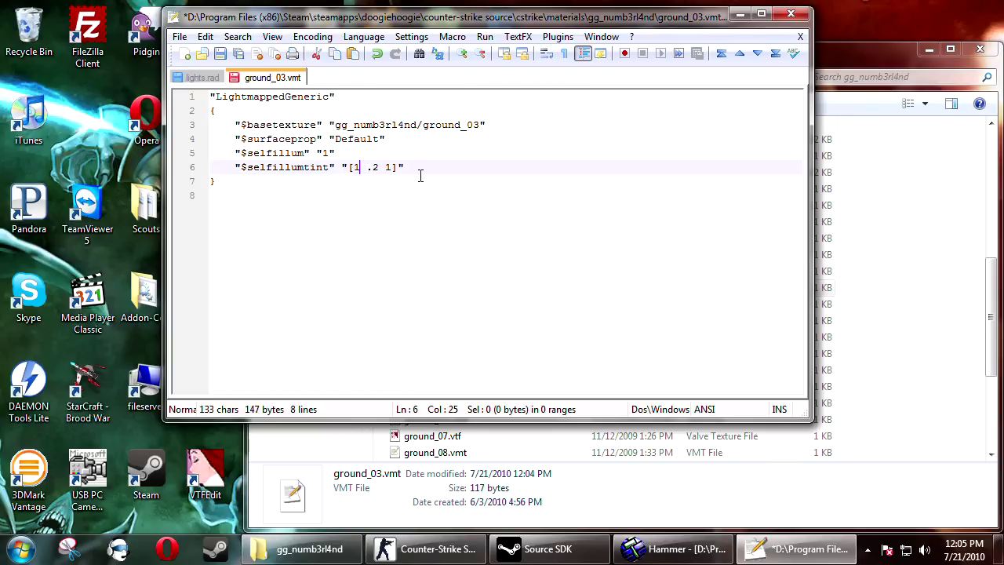
key(BackSpace)
text(.2)
key(ctrl+s)
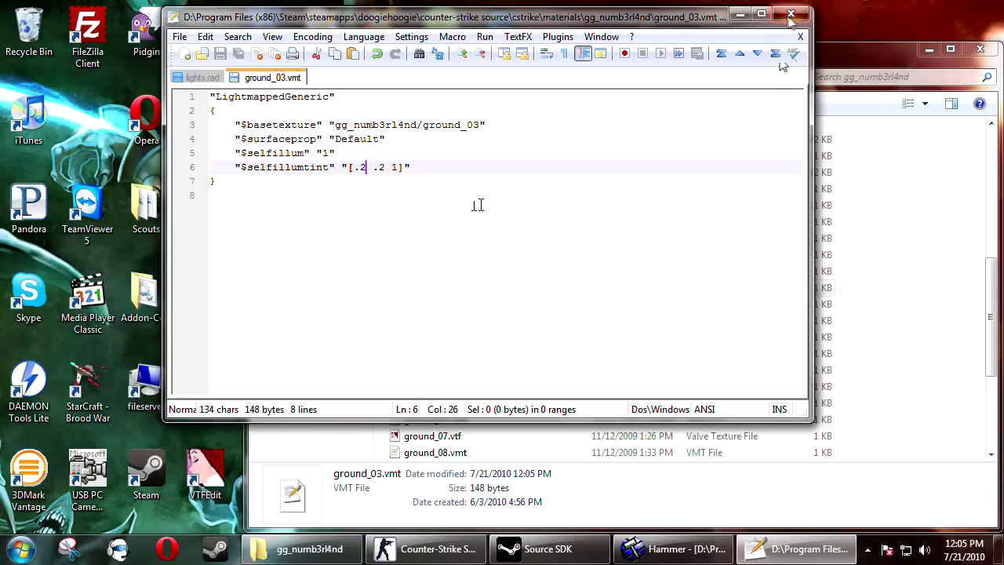
Close the Notepad++ and Explorer windows and the running Counter-Strike: Source game.
click(791, 13)
click(980, 50)
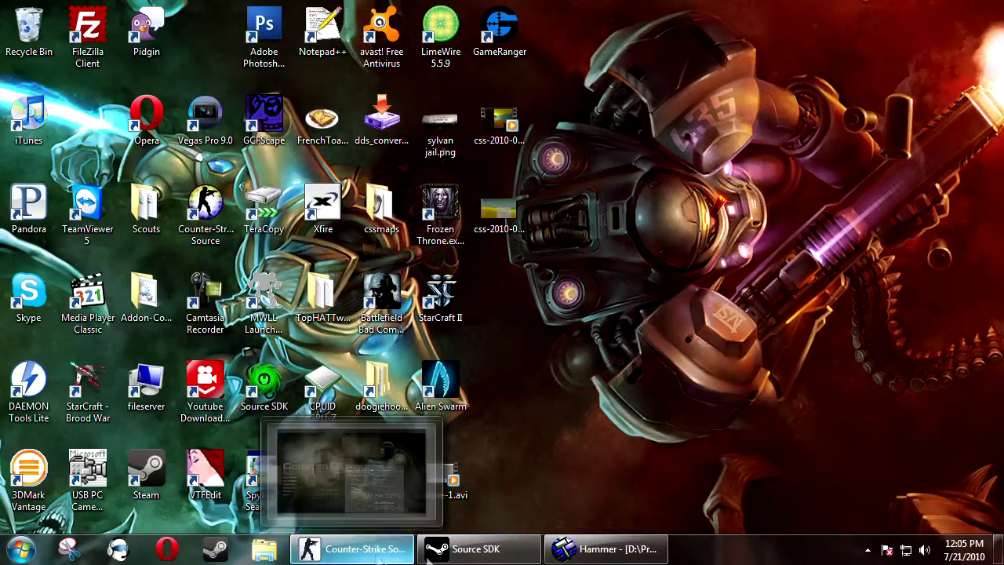
right_click(336, 541)
click(318, 517)
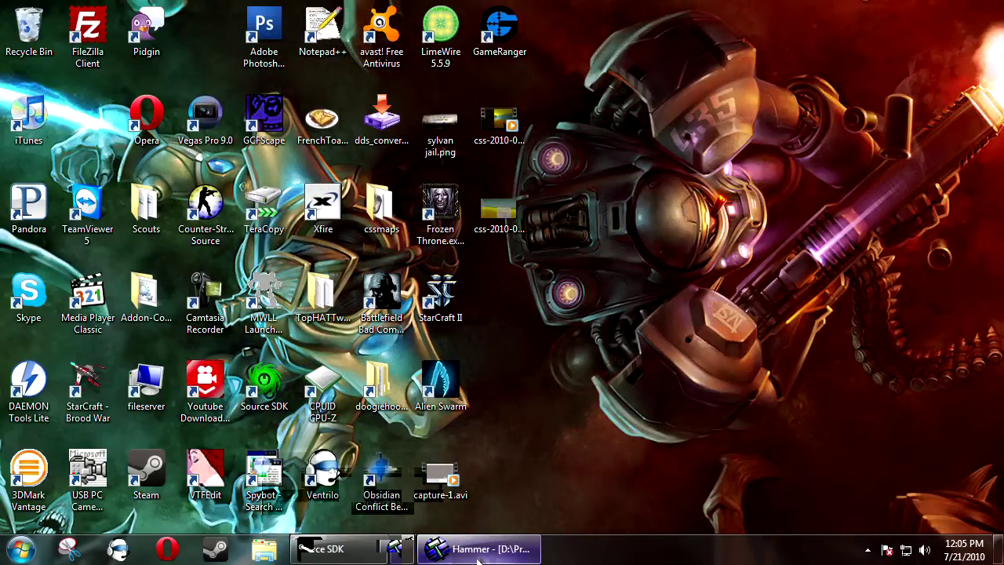
Switch to Hammer and run the Tut42Lights map in Counter-Strike: Source.
click(511, 541)
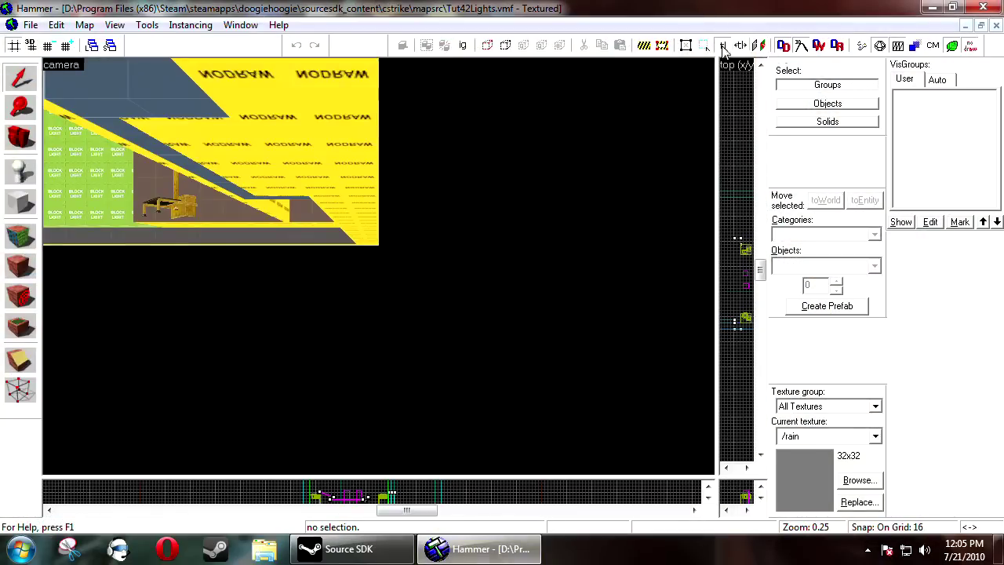
click(860, 46)
click(518, 406)
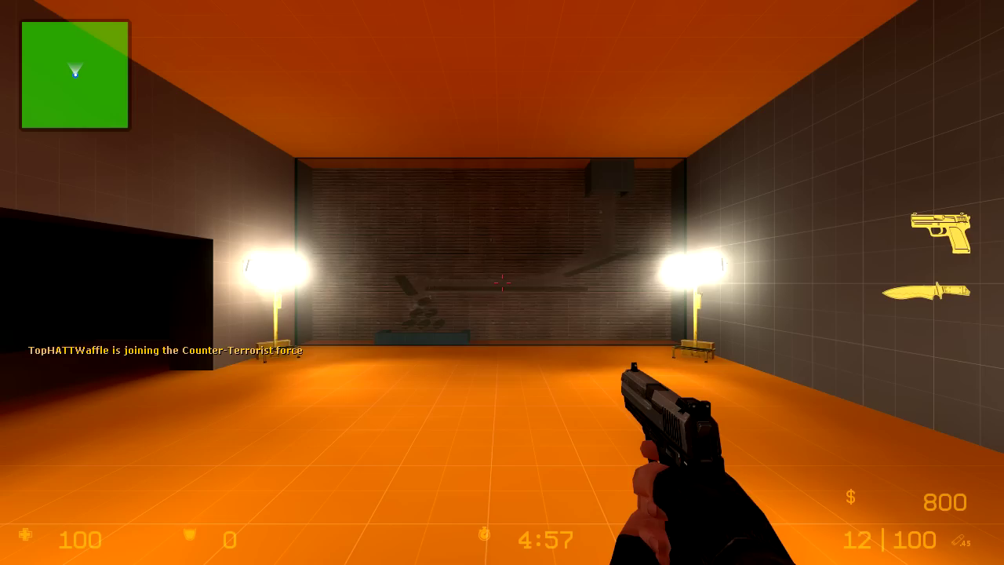
Take out the knife, walk into the back room and examine the self-illumination tint on the textured strip.
key(w)
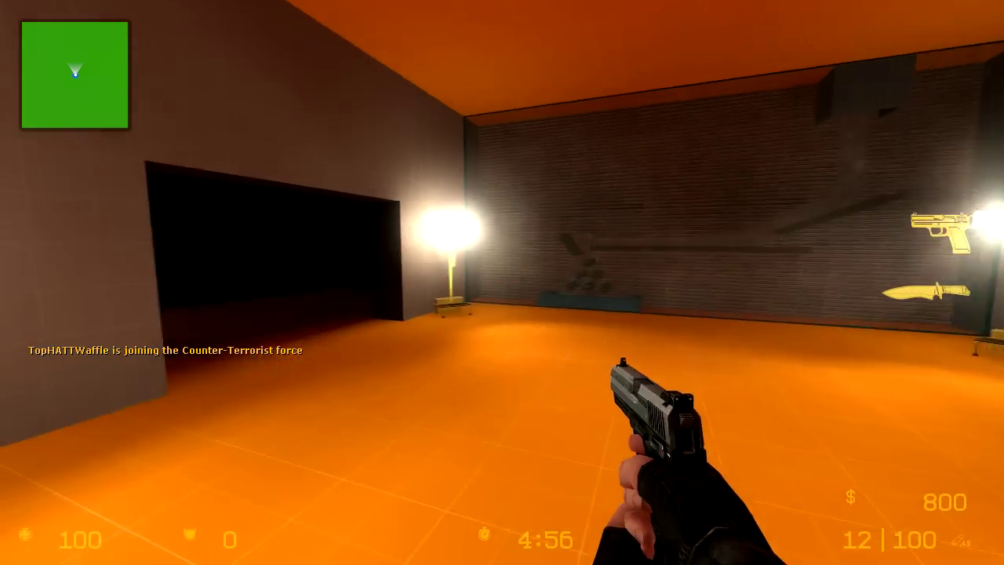
key(3)
key(w)
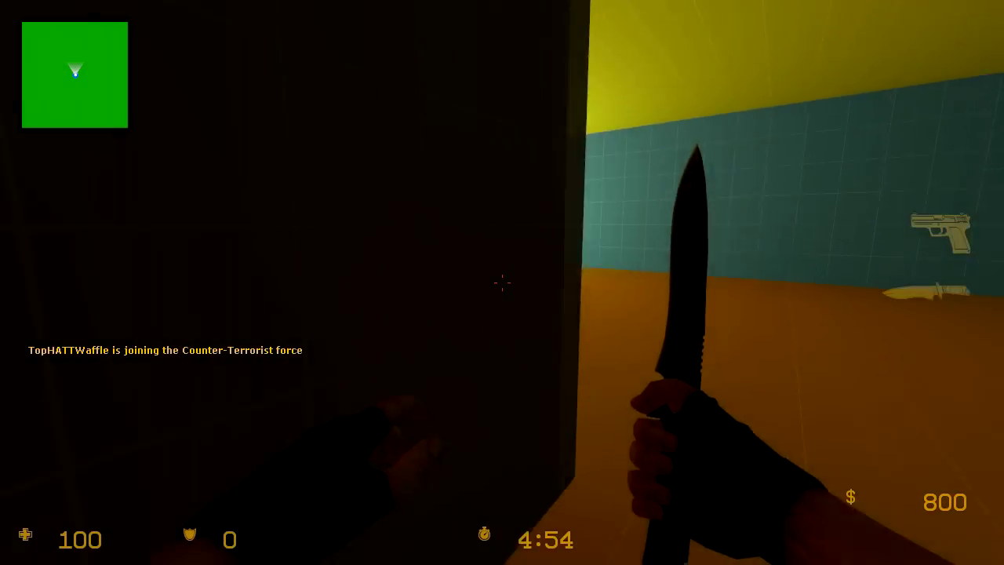
key(w)
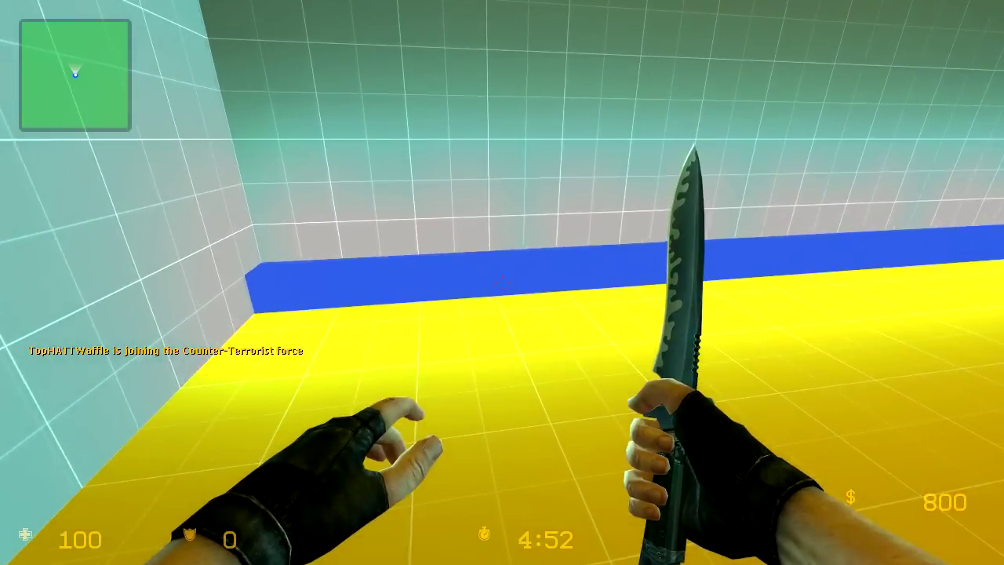
key(w)
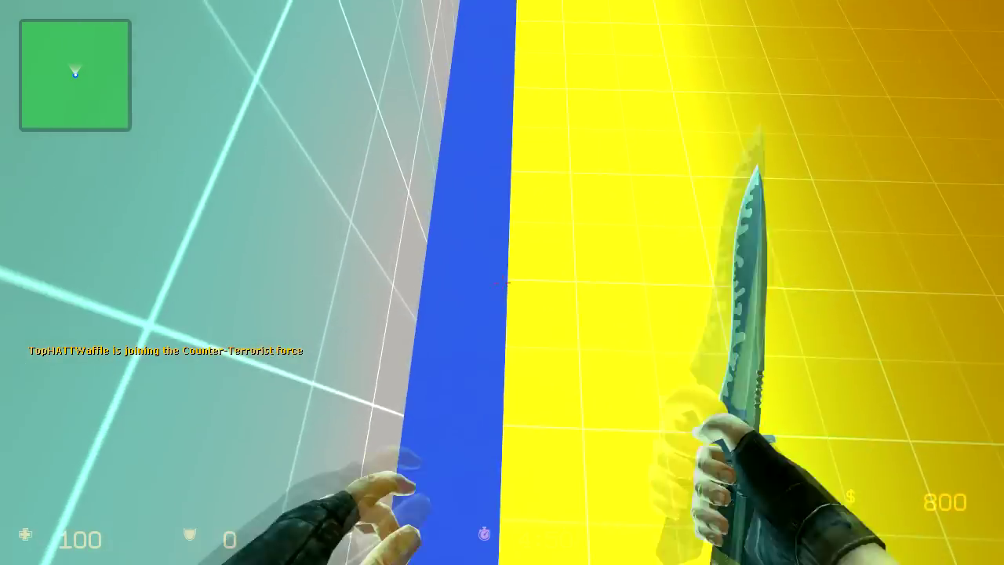
Walk along the blue strip and examine its self-illumination tint and the cyan light it casts on the adjoining walls.
key(w)
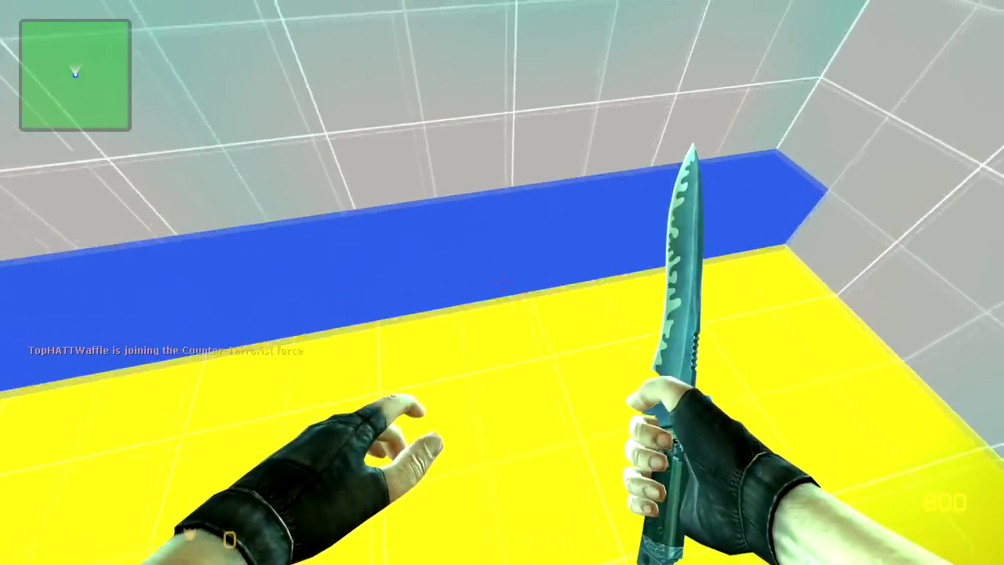
key(w)
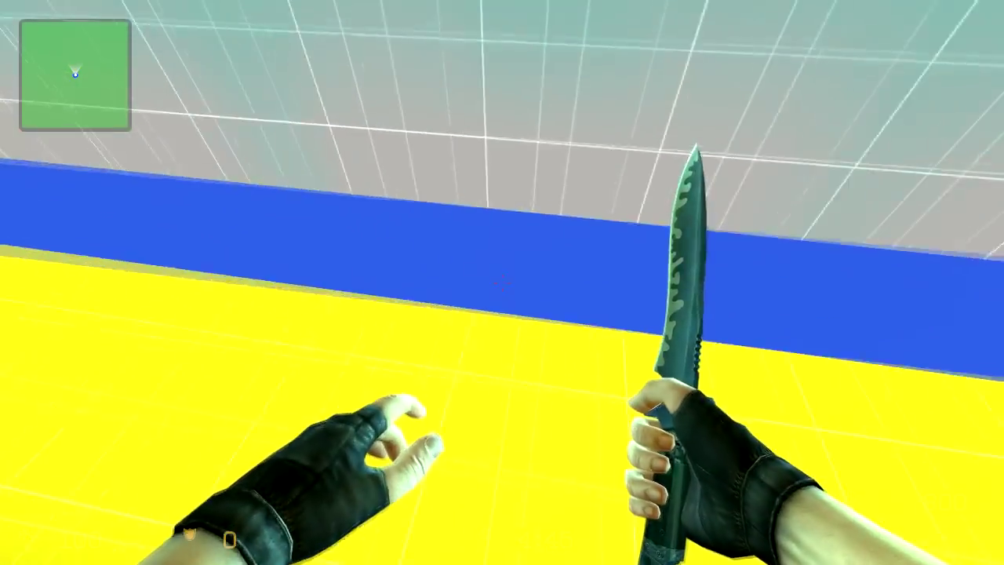
key(w)
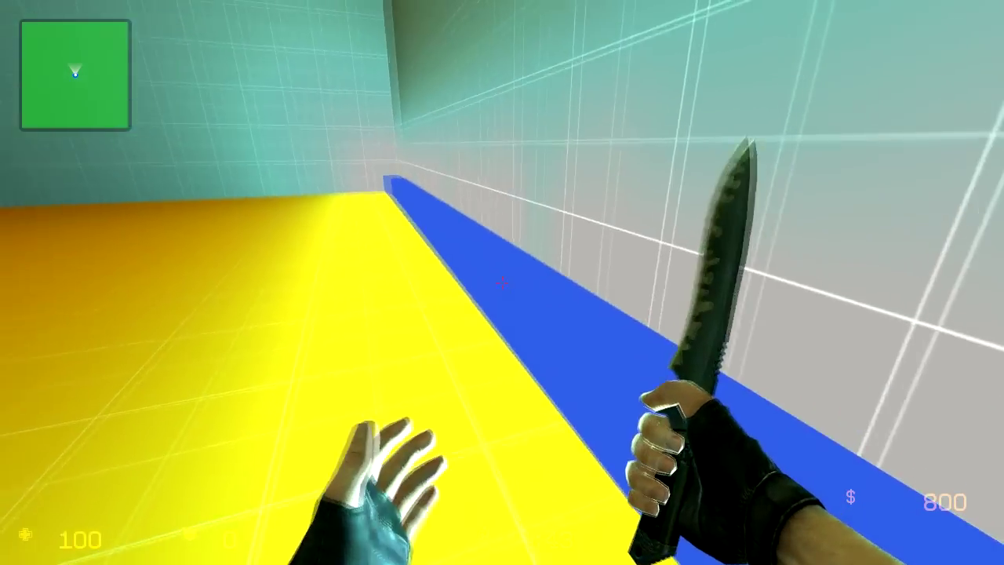
key(w)
click(502, 283)
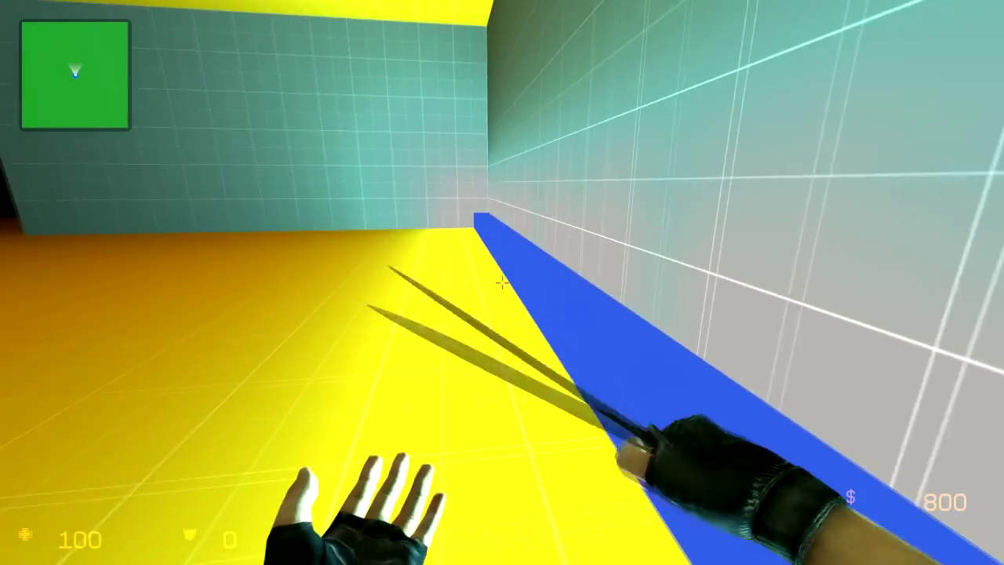
key(w)
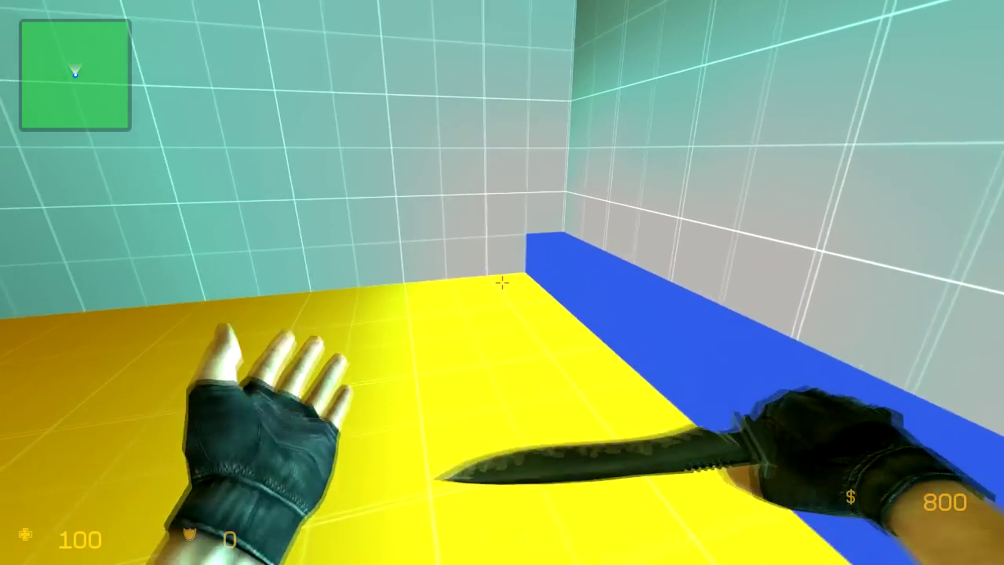
key(w)
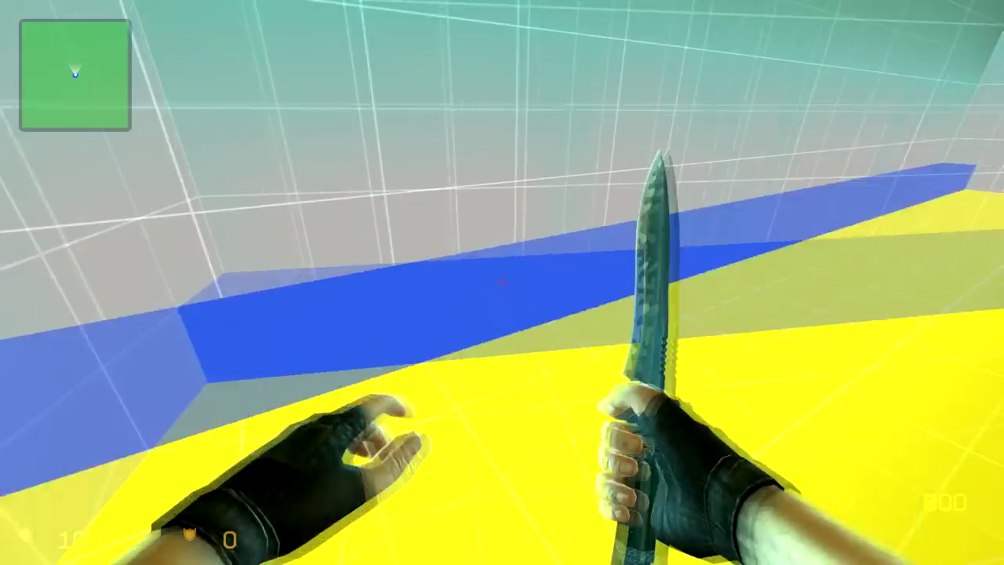
key(w)
click(503, 282)
click(503, 283)
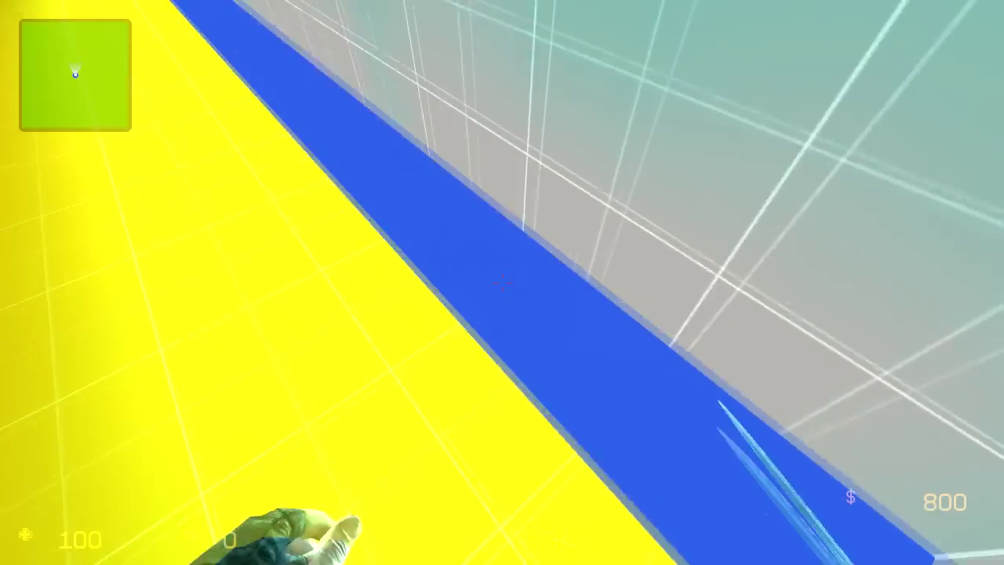
key(w)
key(w)
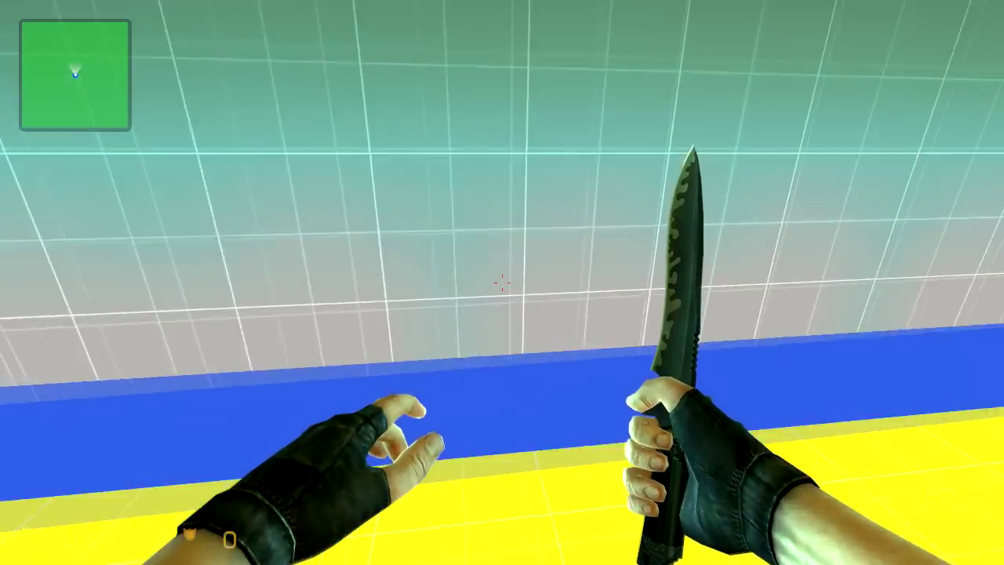
Walk back through the dark corridor into the lit room and look at the light and shadows on its walls.
key(w)
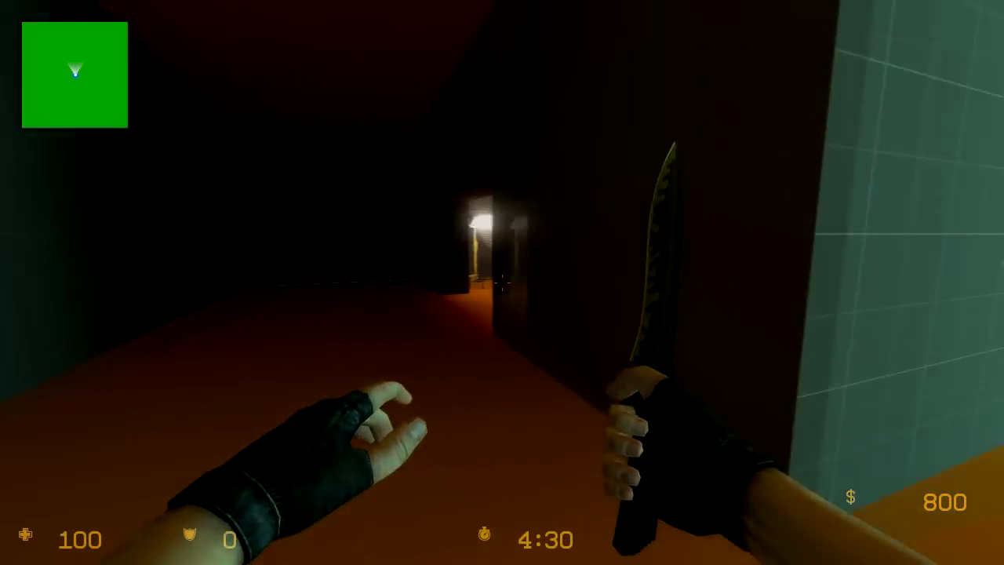
key(w)
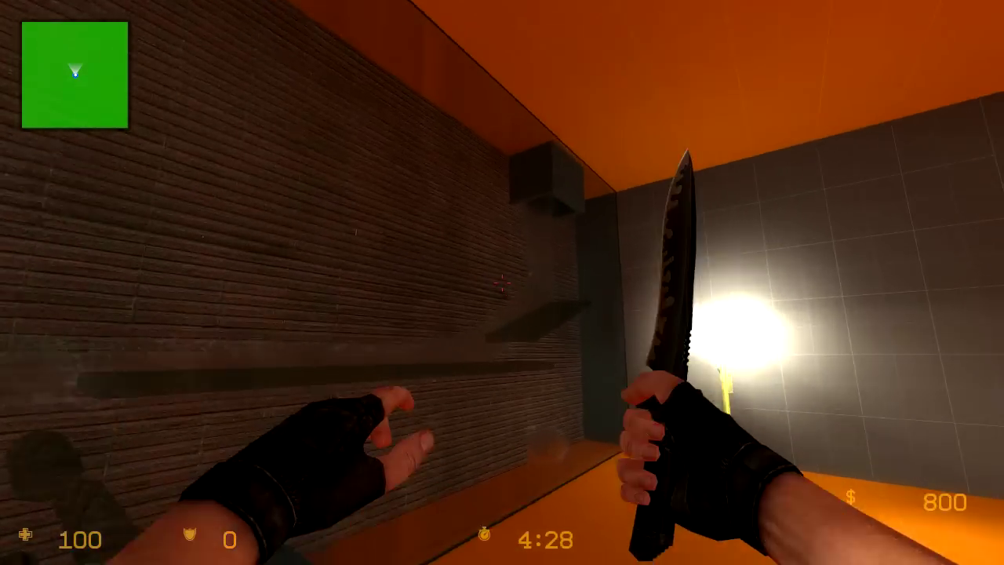